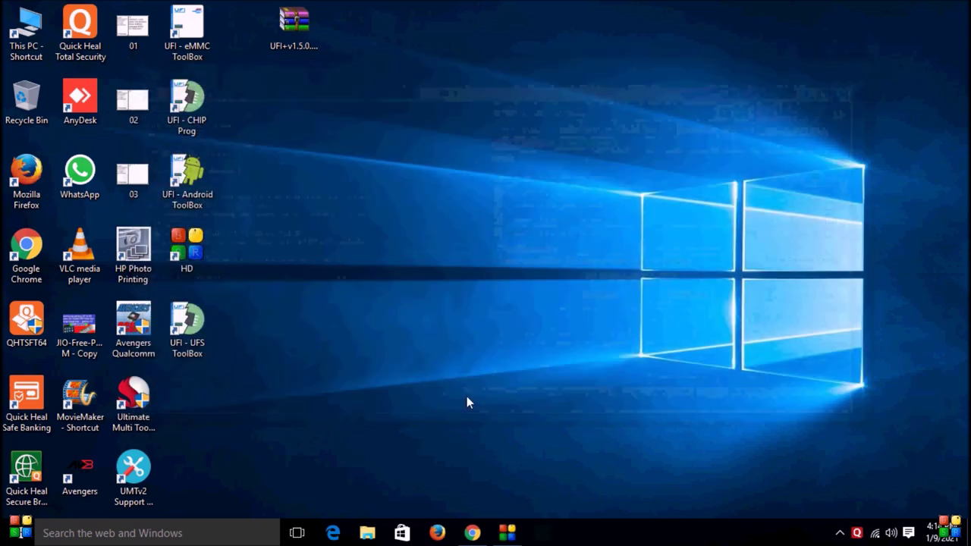
Launch UFI - UFS ToolBox from the desktop, acknowledge the backup directory error, and close the path settings unchanged
right_click(203, 341)
left_click(270, 177)
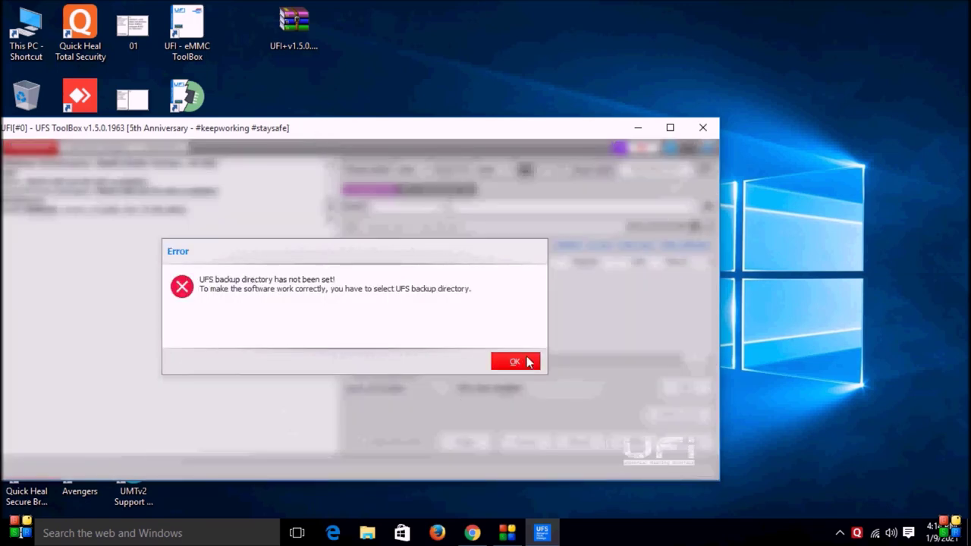
left_click(516, 362)
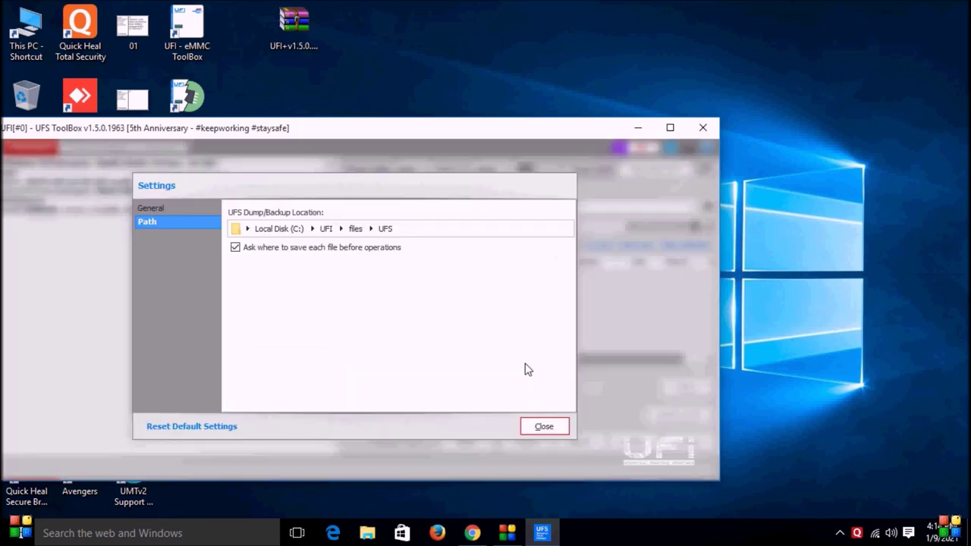
left_click(535, 426)
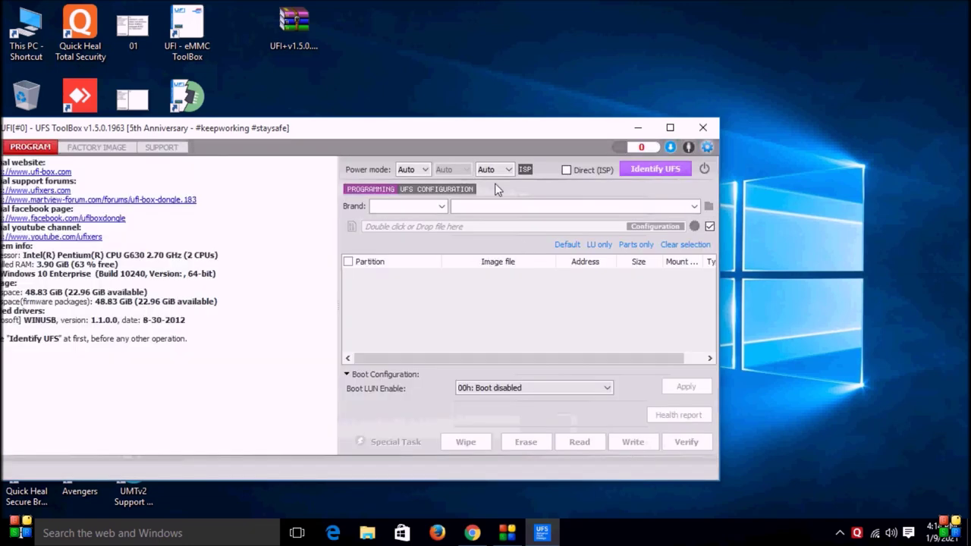
Reposition the toolbox window and examine its Programming and UFS Configuration pages
left_click_drag(460, 127, 608, 80)
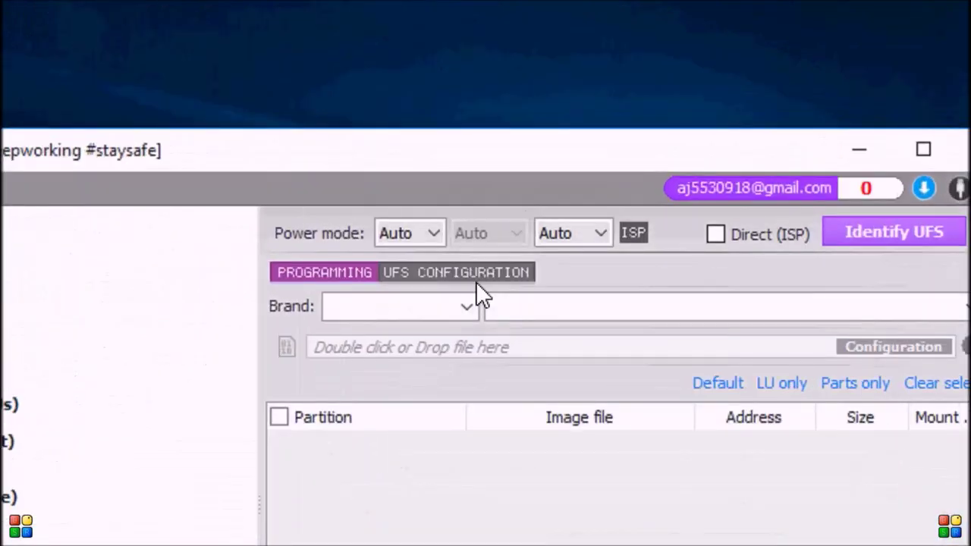
left_click(425, 271)
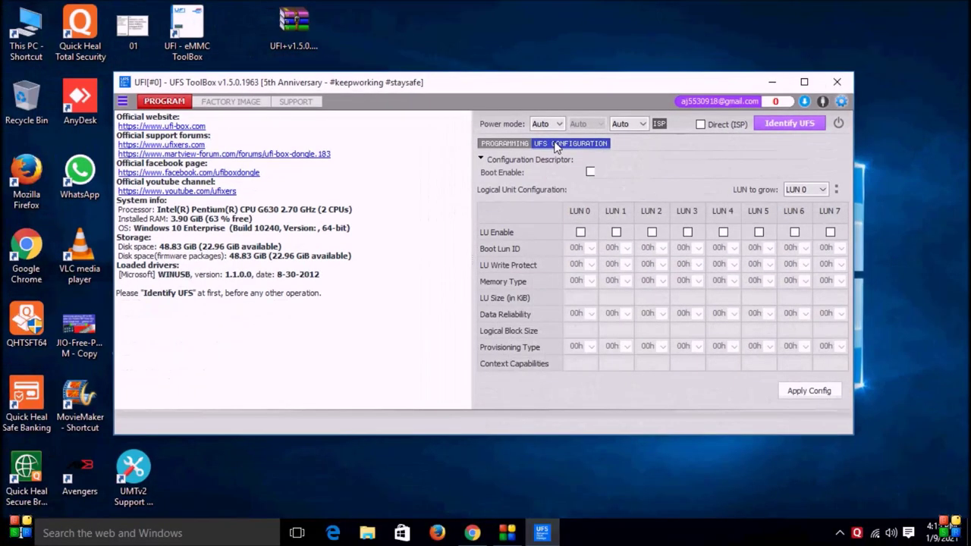
left_click(510, 143)
left_click(557, 142)
left_click_drag(543, 88, 666, 93)
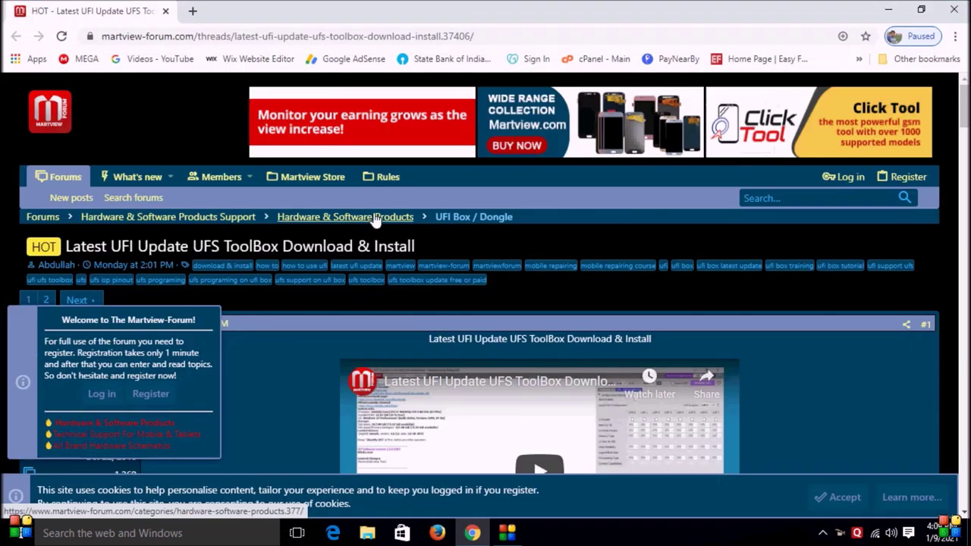
Read the "Latest UFI Update UFS ToolBox Download & Install" forum thread for the v1.5.0.1963 download links and folder-copy instructions
left_click_drag(435, 246, 72, 247)
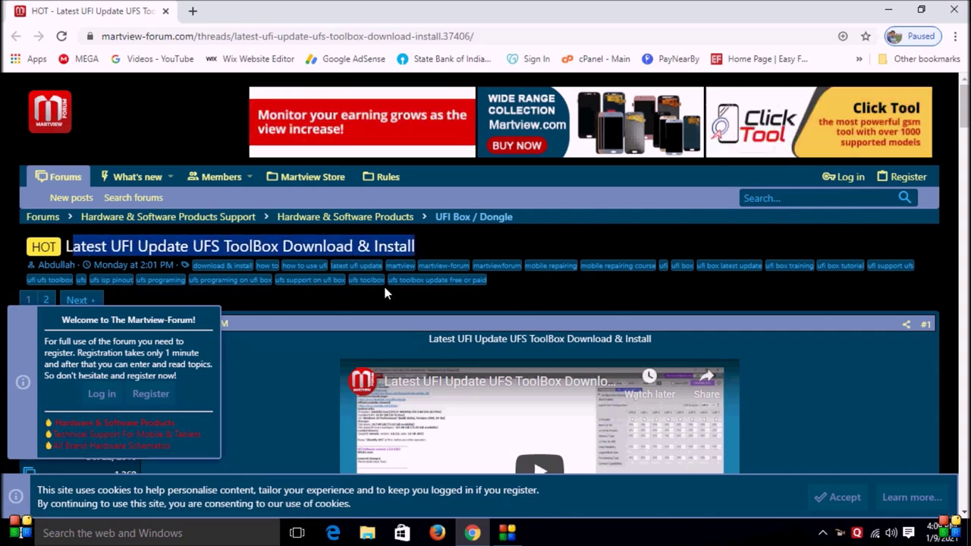
scroll(488, 275, "down", 8)
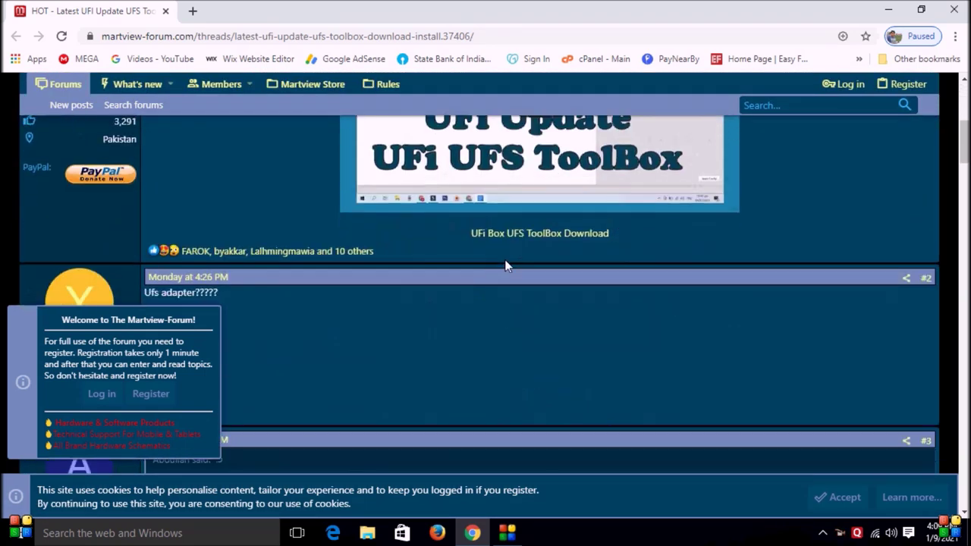
scroll(509, 255, "down", 5)
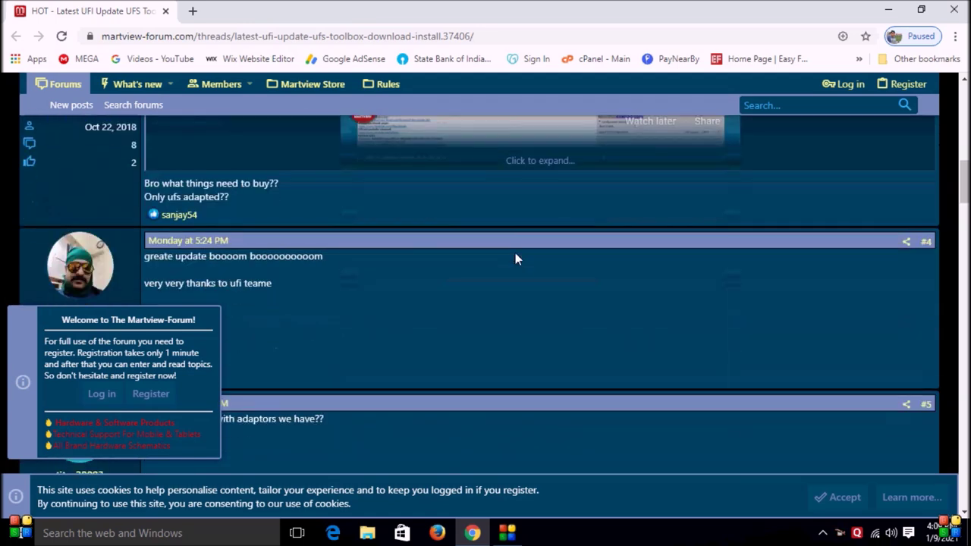
scroll(515, 259, "down", 5)
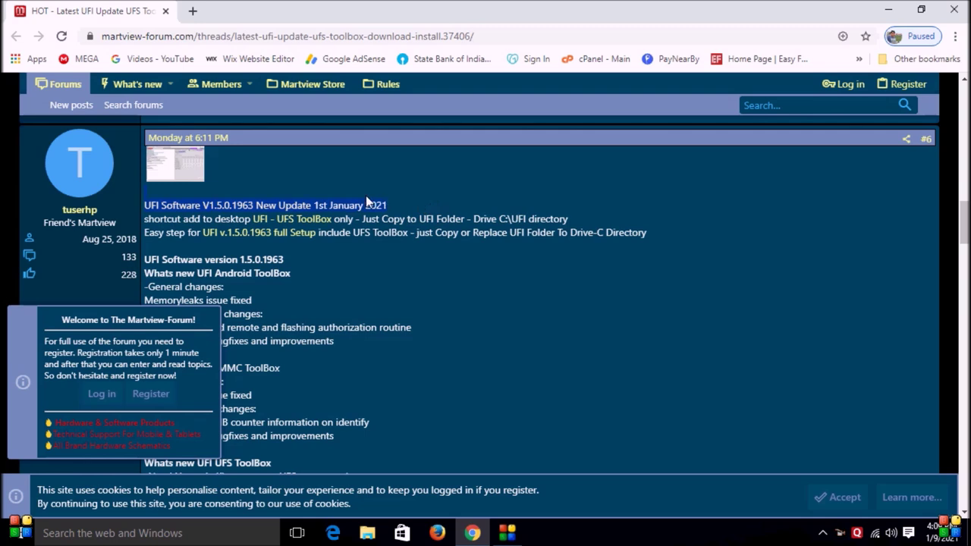
triple_click(144, 205)
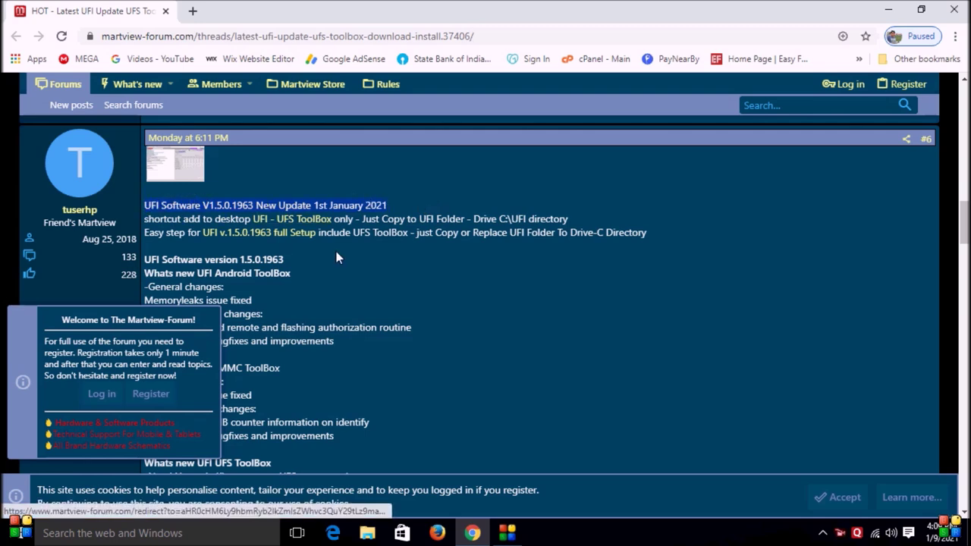
left_click_drag(589, 214, 407, 235)
left_click_drag(347, 214, 173, 217)
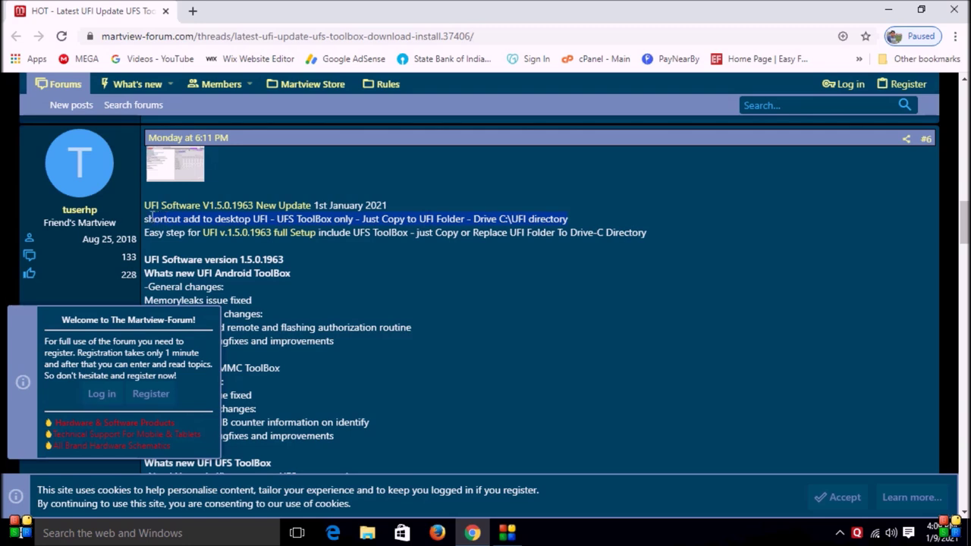
left_click(176, 219)
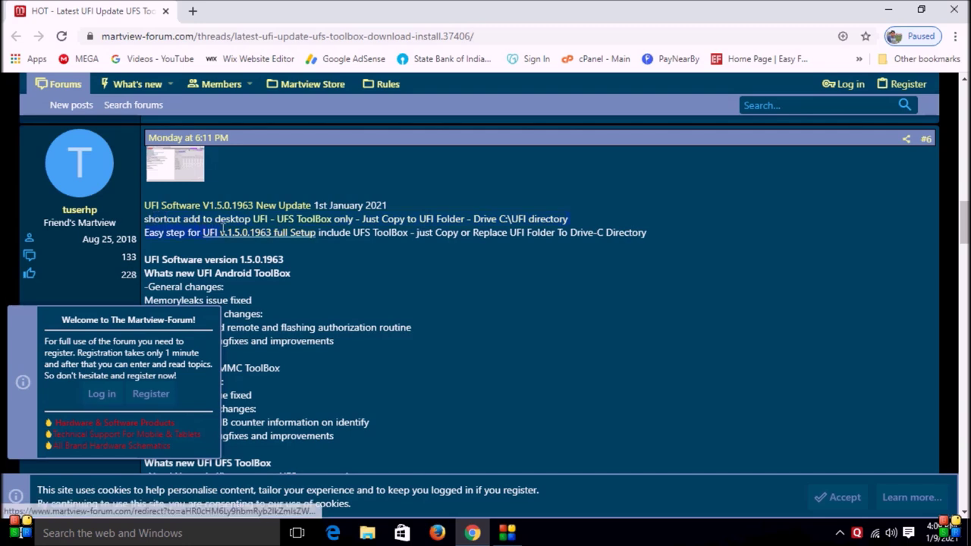
left_click(341, 232)
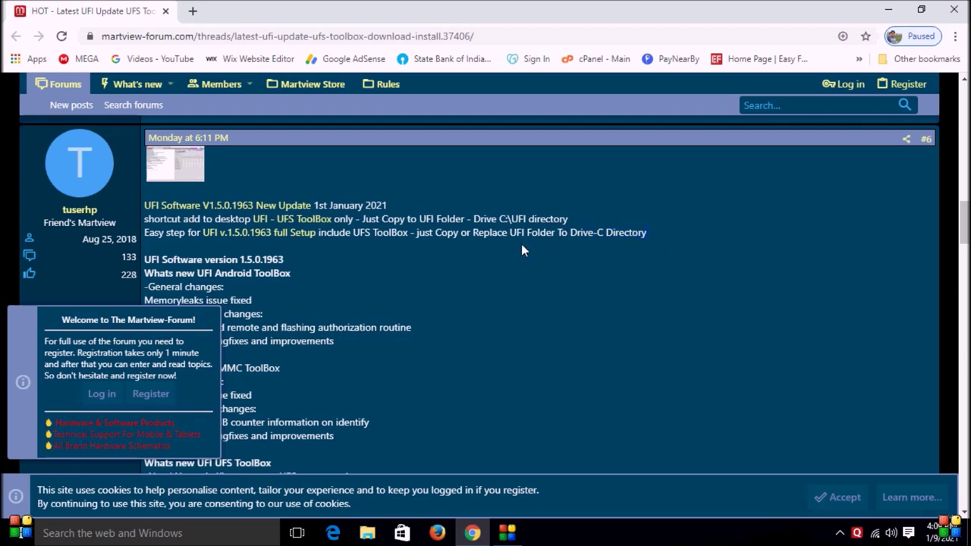
left_click_drag(371, 237, 185, 228)
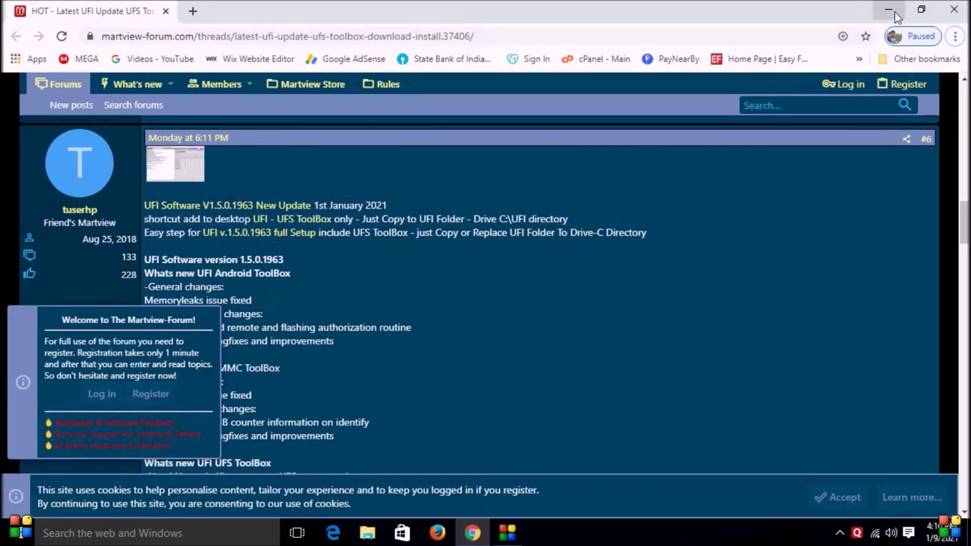
Minimise the browser, open the Downloads folder in File Explorer, and move its window clear of the desktop shortcuts
left_click(889, 10)
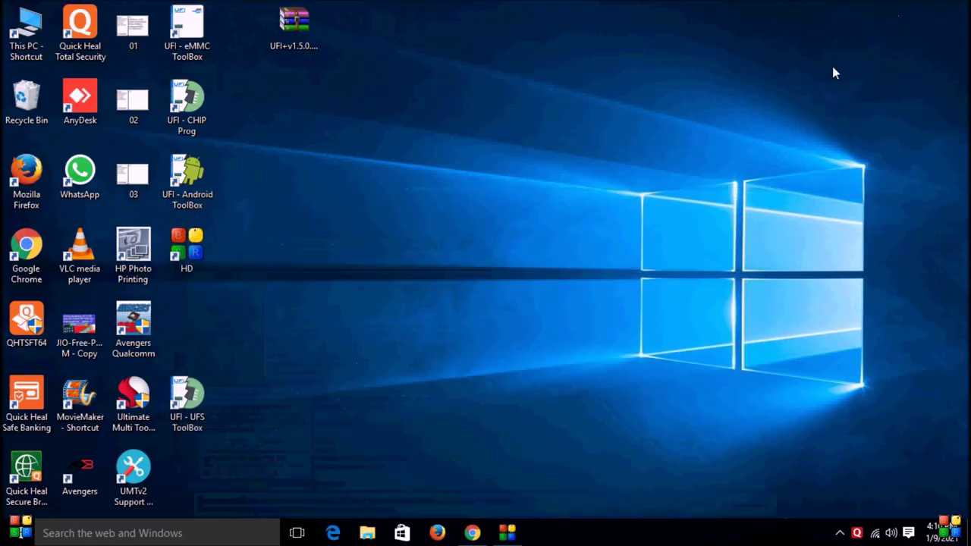
double_click(30, 28)
double_click(614, 126)
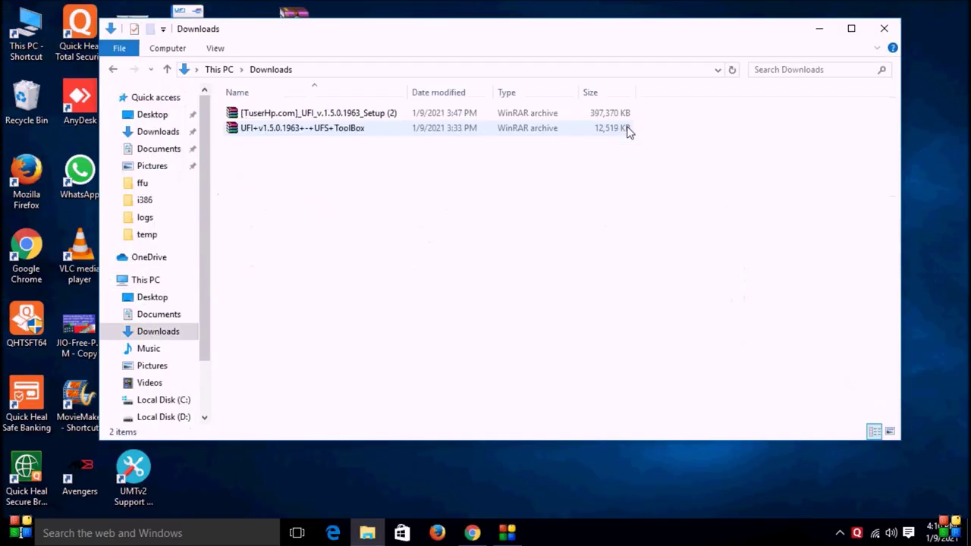
left_click_drag(335, 40, 513, 125)
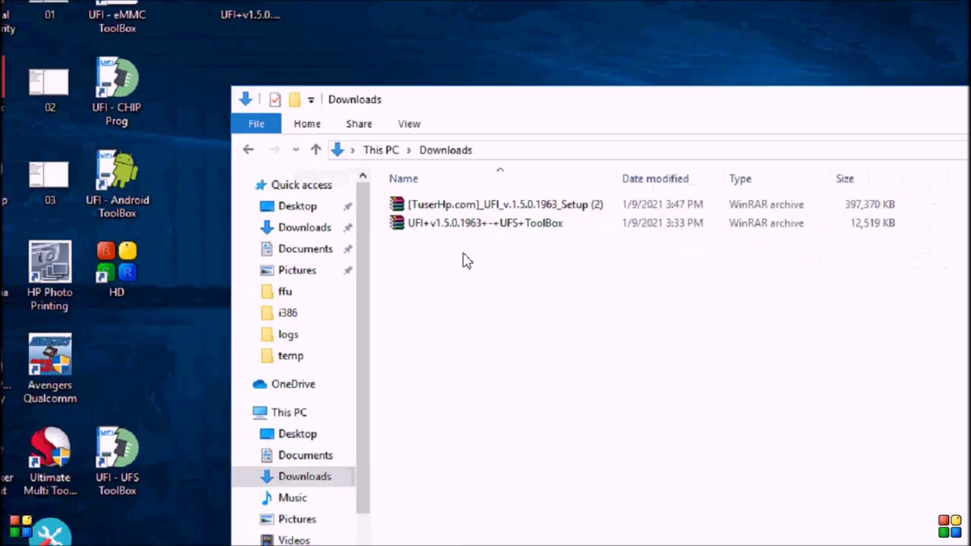
key("alt")
Extract the [TuserHp.com]_UFI_v.1.5.0.1963_Setup (2) archive into its own folder in Downloads
left_click(489, 200)
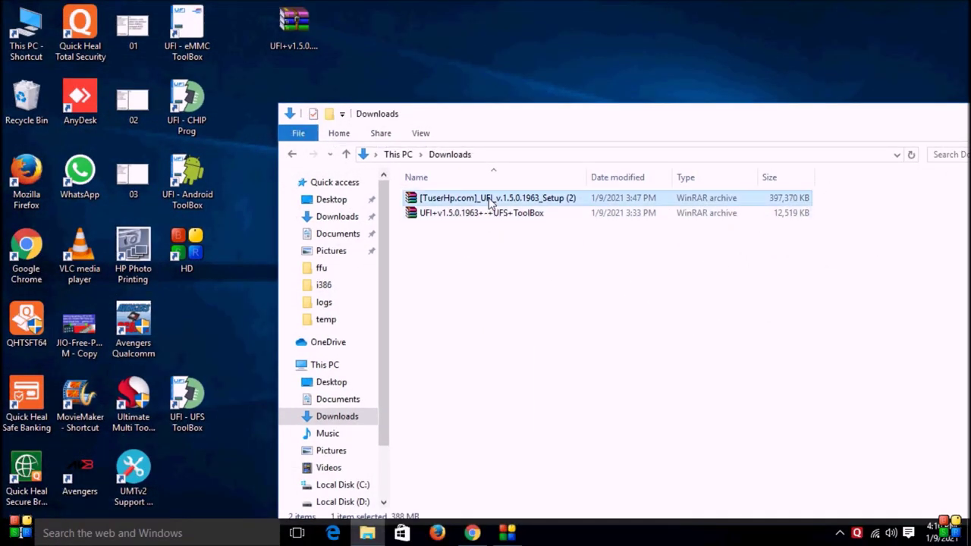
right_click(489, 201)
left_click(598, 273)
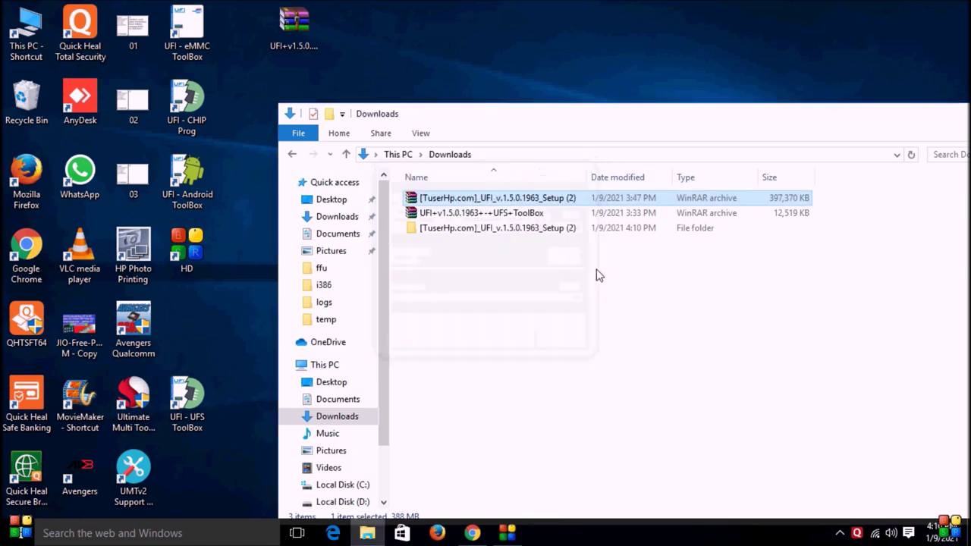
Open the innermost UFI folder of the extracted setup and copy all of its files and folders
left_click(478, 230)
double_click(479, 230)
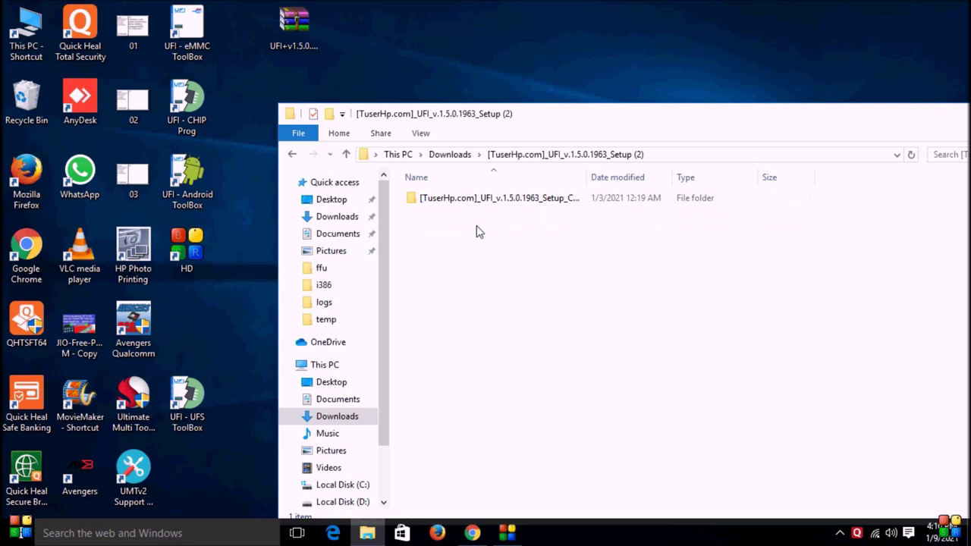
double_click(470, 201)
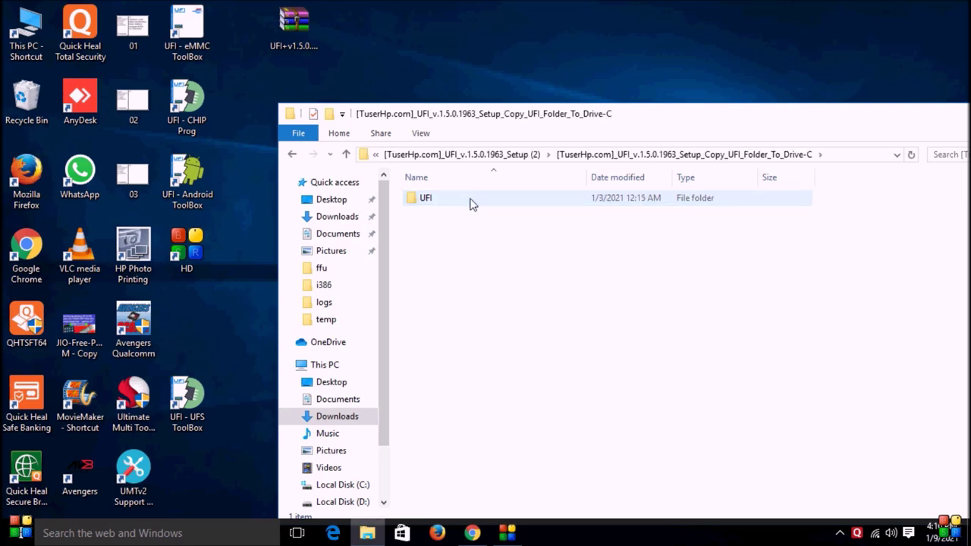
double_click(471, 203)
left_click_drag(884, 190, 391, 508)
right_click(499, 258)
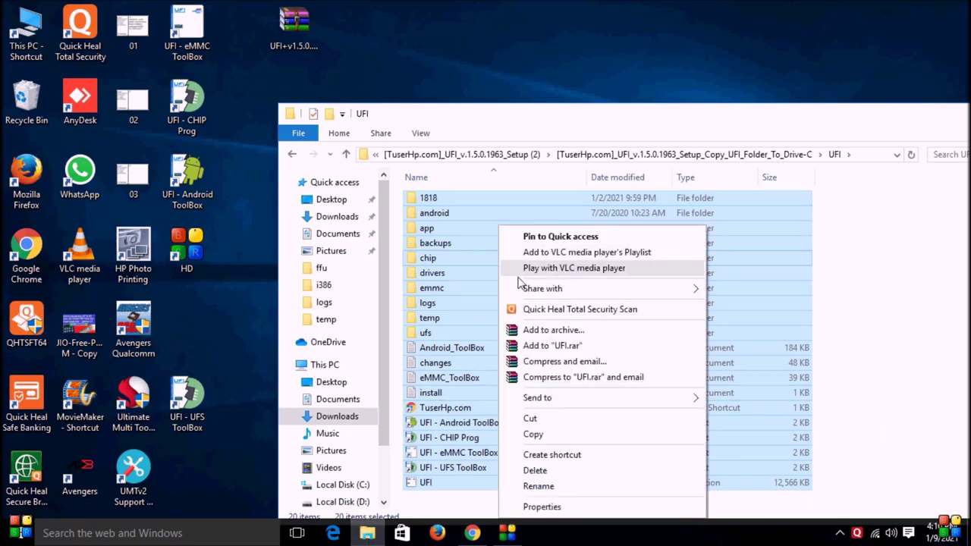
left_click(543, 438)
Open the UFI folder on Local Disk (C:) in a second File Explorer window
left_click(35, 26)
right_click(38, 30)
left_click(69, 39)
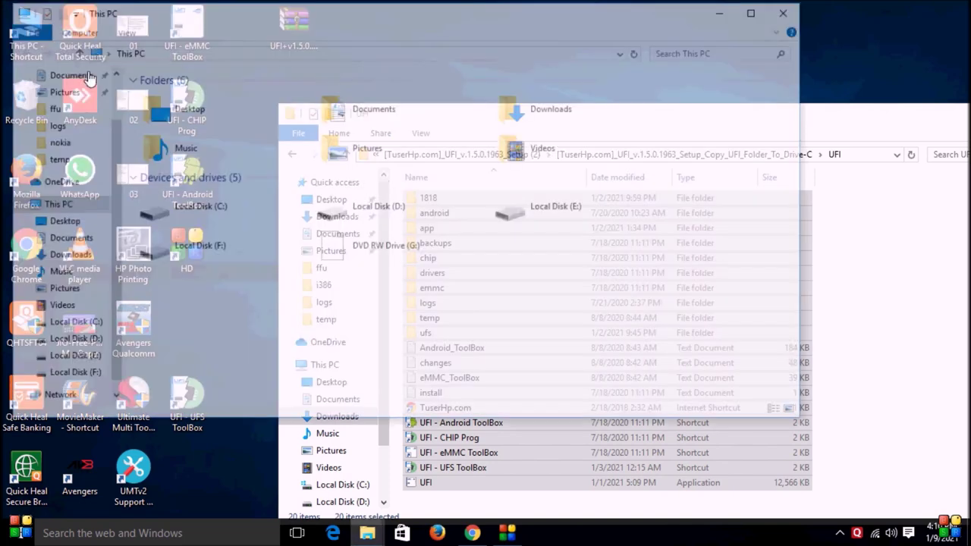
left_click(206, 209)
right_click(207, 206)
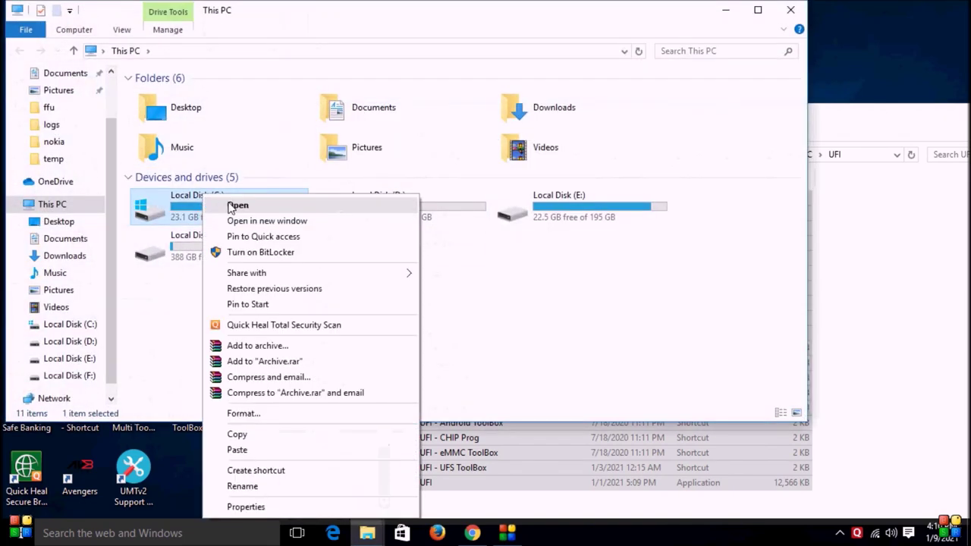
left_click(234, 205)
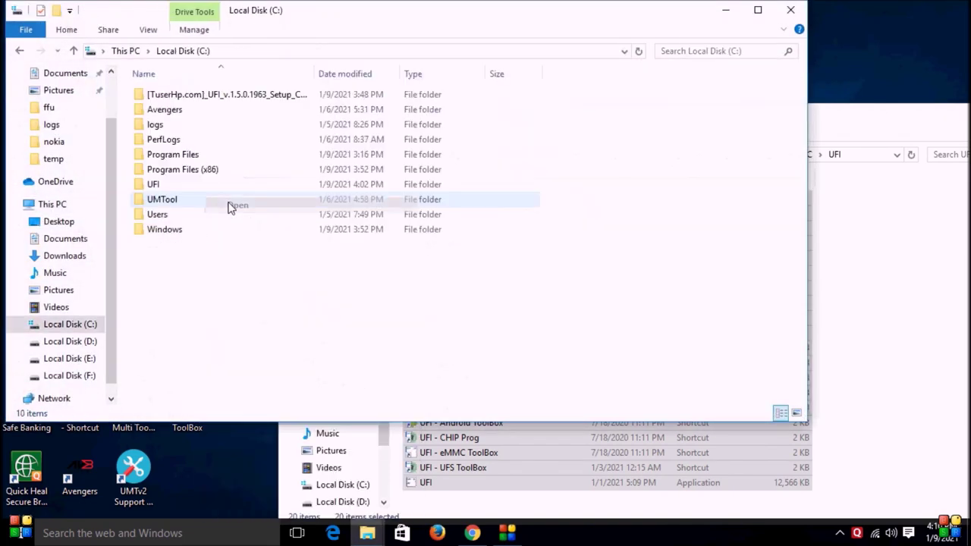
left_click(168, 185)
right_click(186, 189)
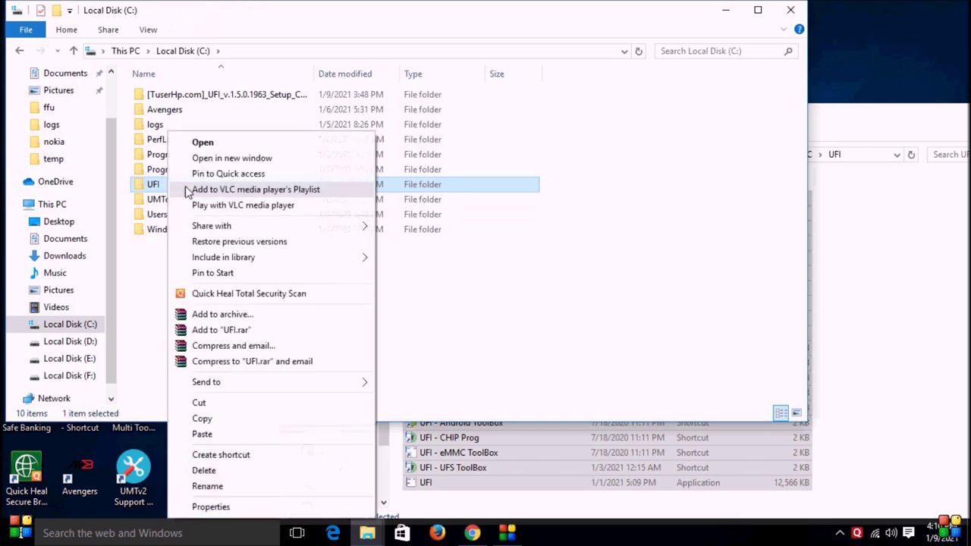
left_click(220, 143)
Paste the copied setup files into C:\UFI, replacing the files that have the same names
right_click(622, 147)
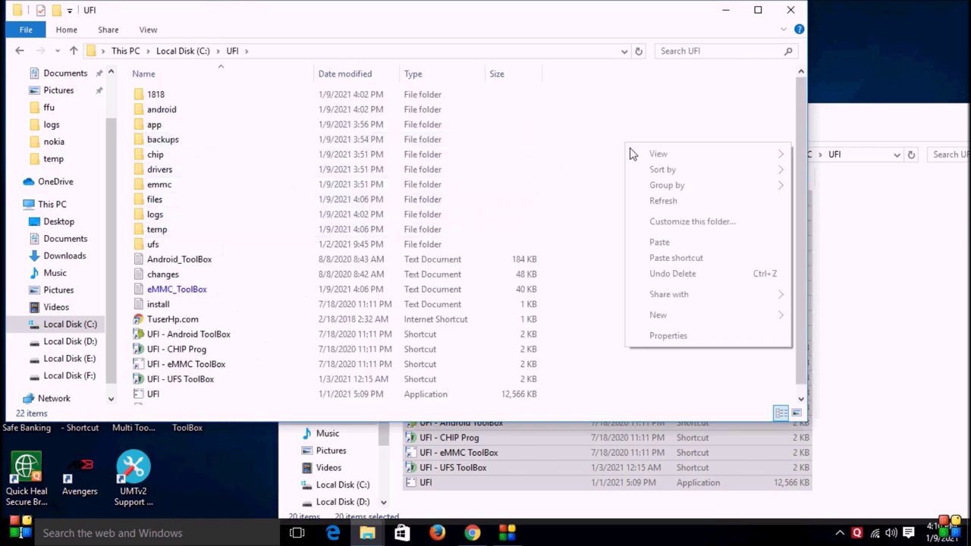
left_click(678, 243)
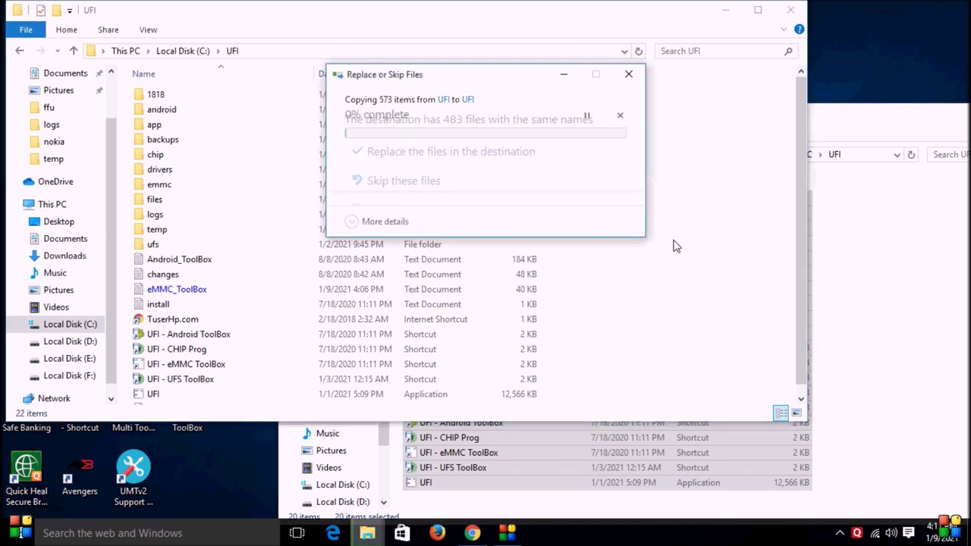
left_click(469, 151)
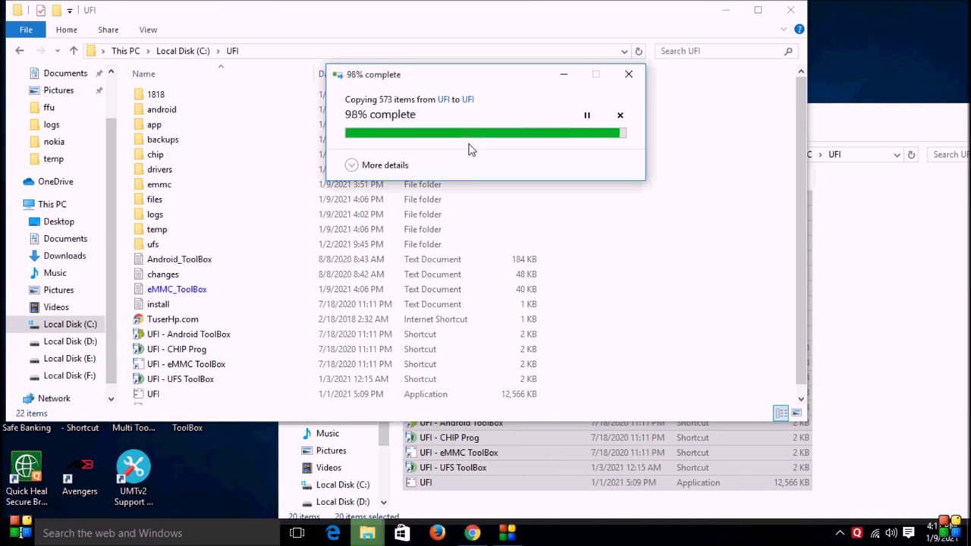
left_click(704, 252)
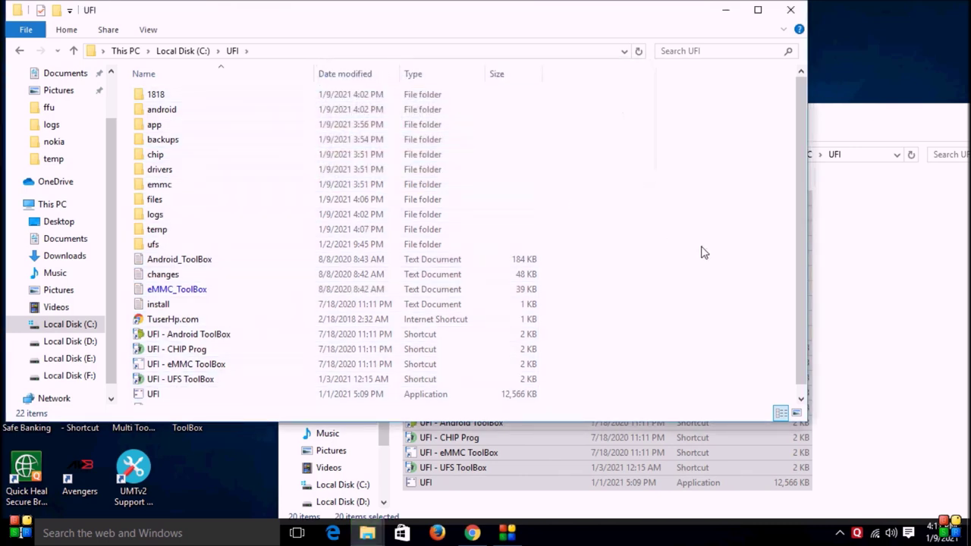
Return the setup window to Downloads and extract the UFI+v1.5.0.1963+-+UFS+ToolBox archive into its own folder
left_click(936, 284)
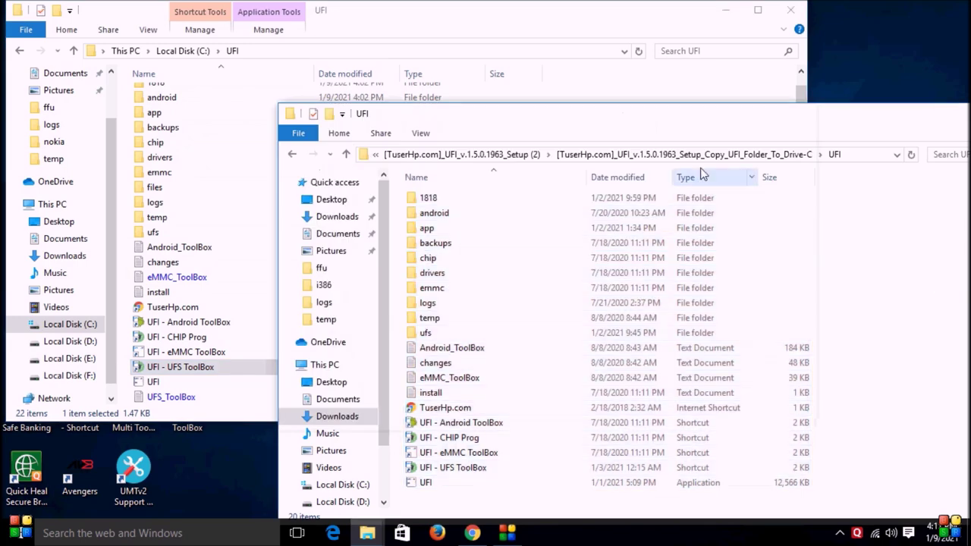
left_click(293, 156)
left_click(294, 155)
left_click(293, 156)
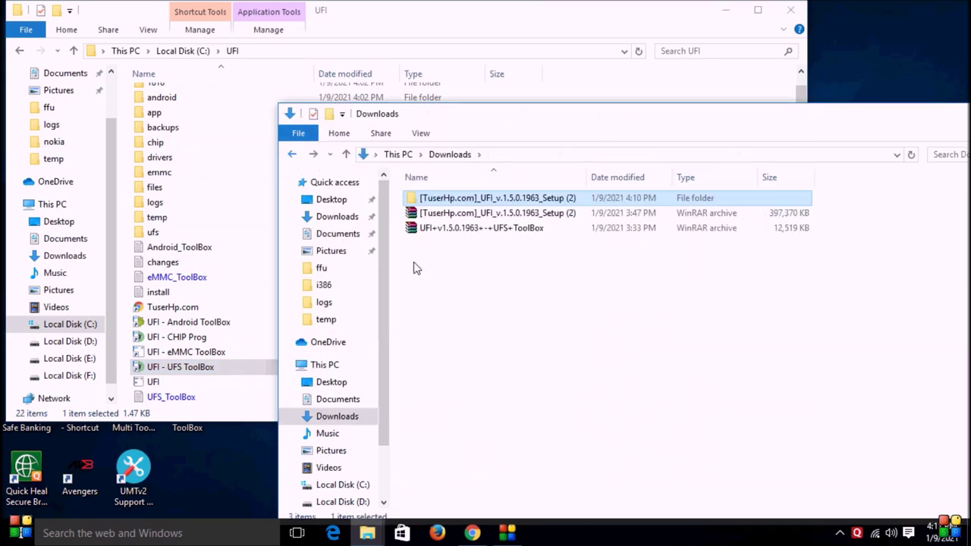
left_click(460, 232)
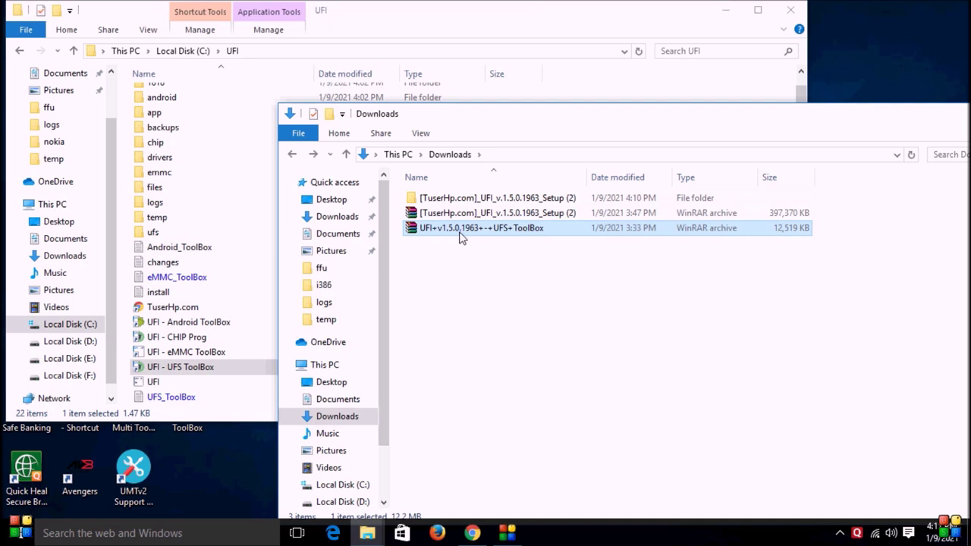
right_click(460, 237)
left_click(544, 306)
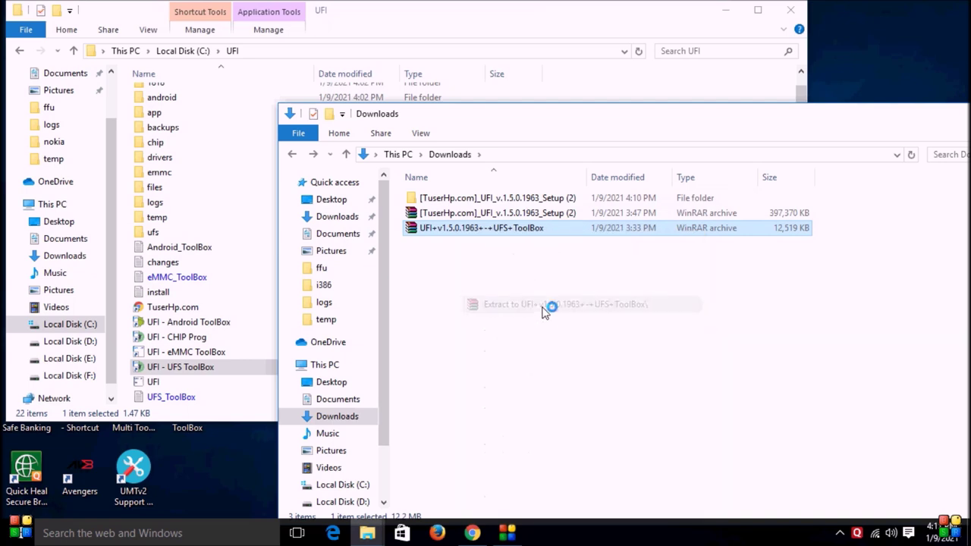
Open the extracted UFS ToolBox folder down to [TuserHp.com]_Copy File to UFI folder and copy all of its contents
double_click(480, 244)
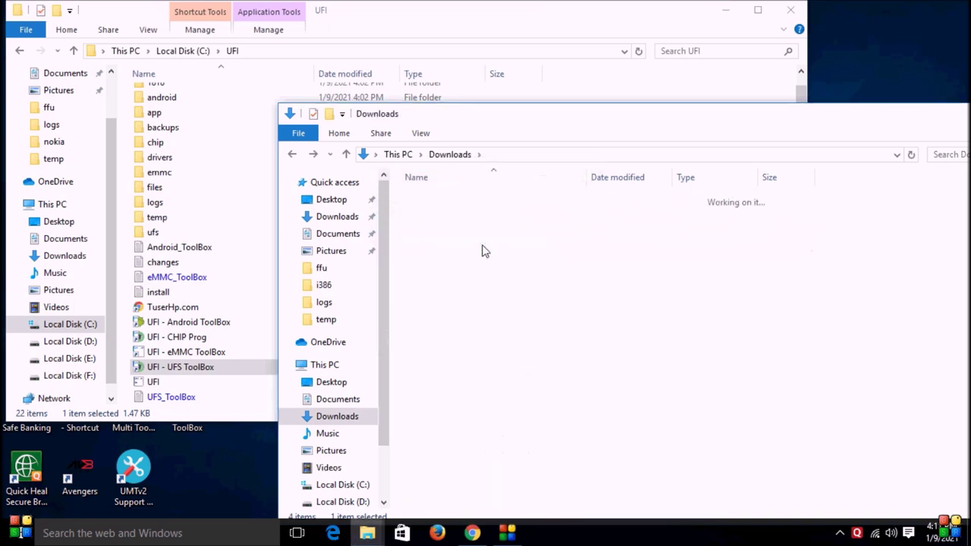
double_click(478, 199)
double_click(477, 199)
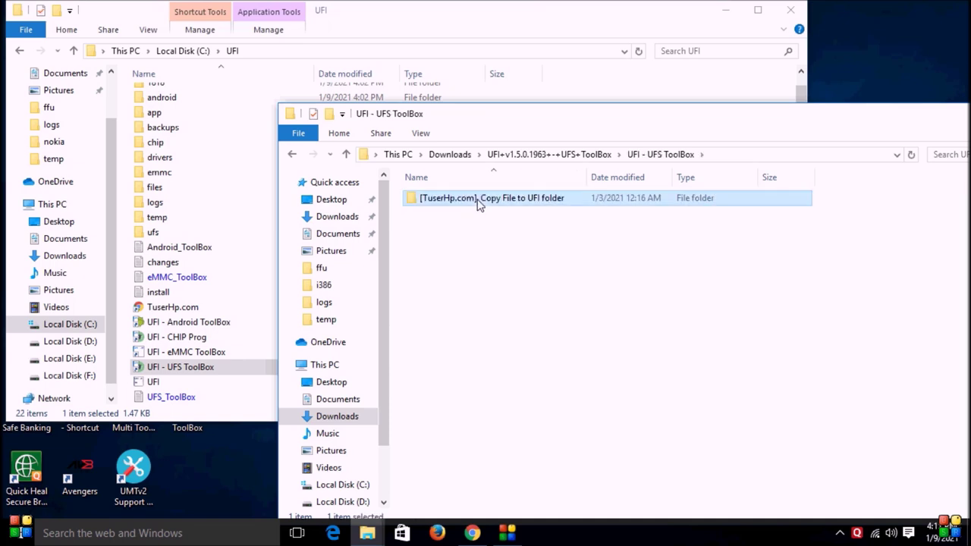
left_click_drag(918, 197, 391, 274)
right_click(444, 241)
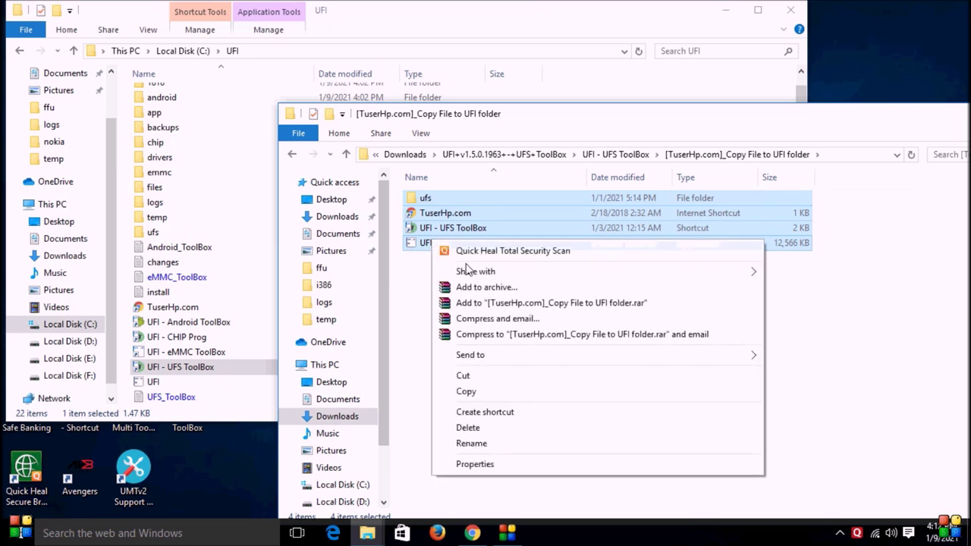
left_click(465, 393)
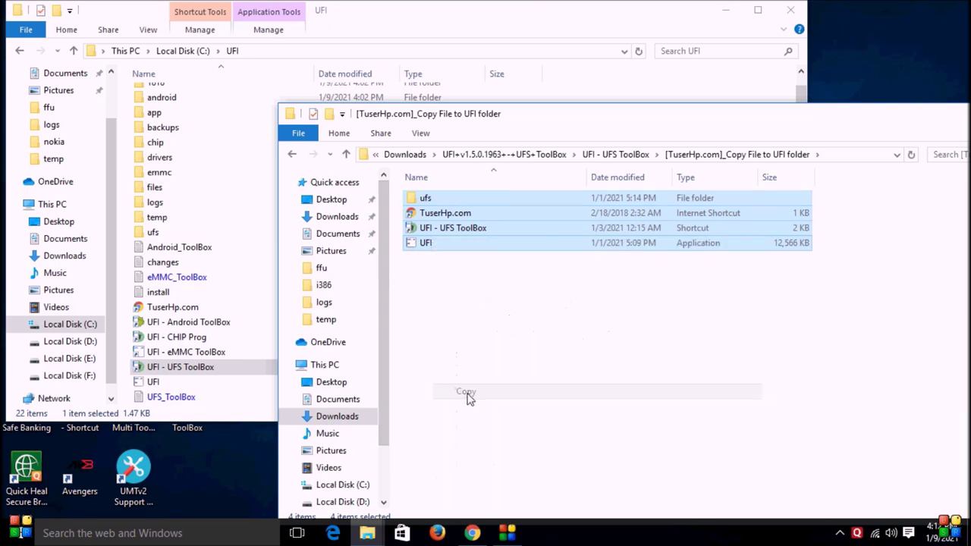
Paste the copied UFS ToolBox items into C:\UFI, replacing the files that have the same names
left_click(421, 18)
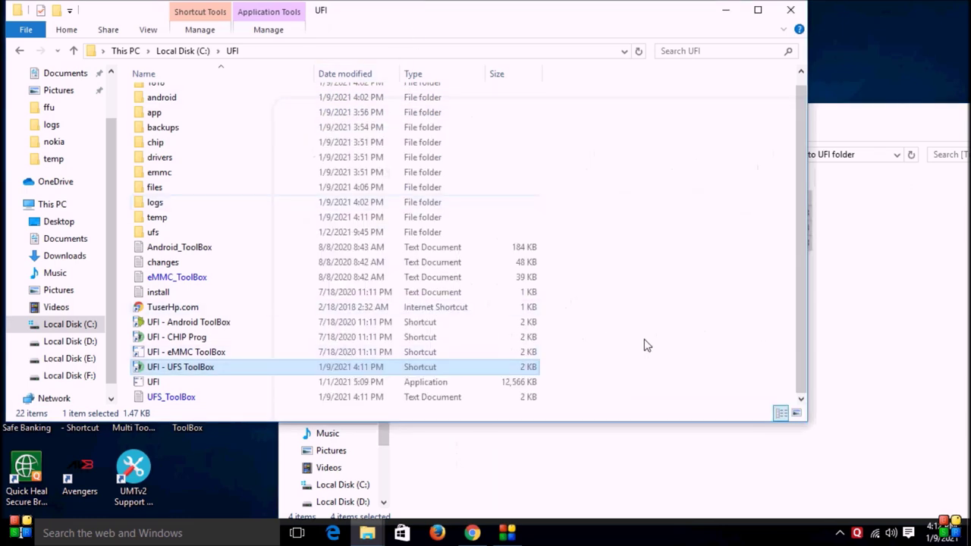
right_click(658, 320)
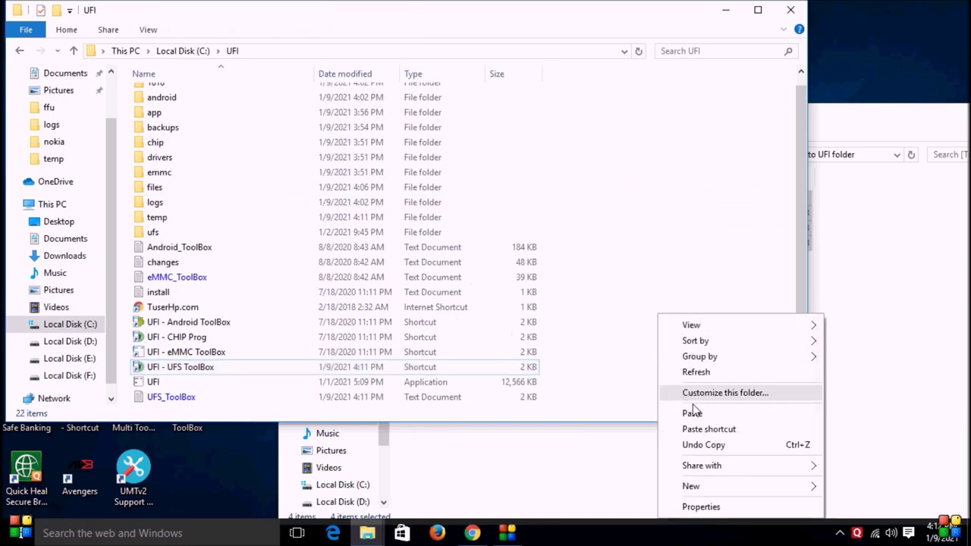
left_click(723, 417)
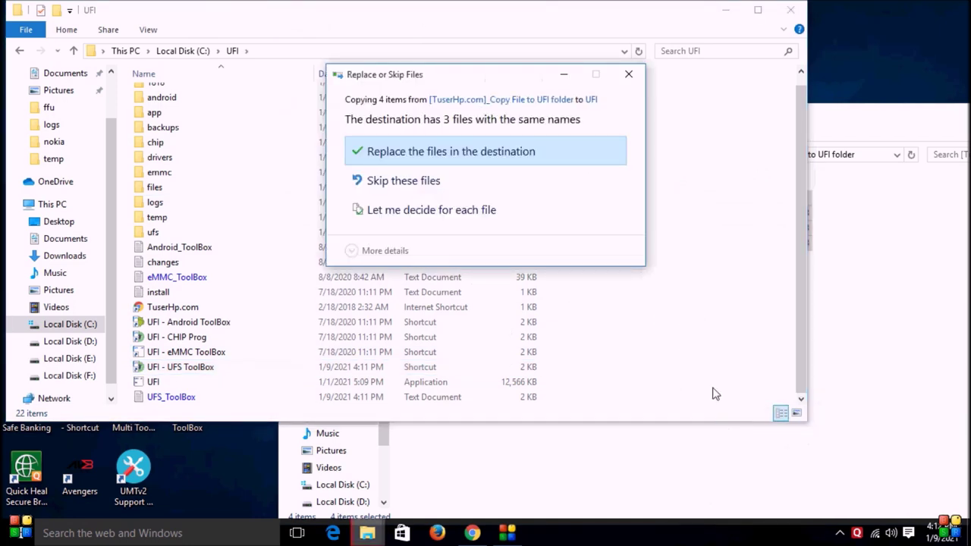
left_click(454, 152)
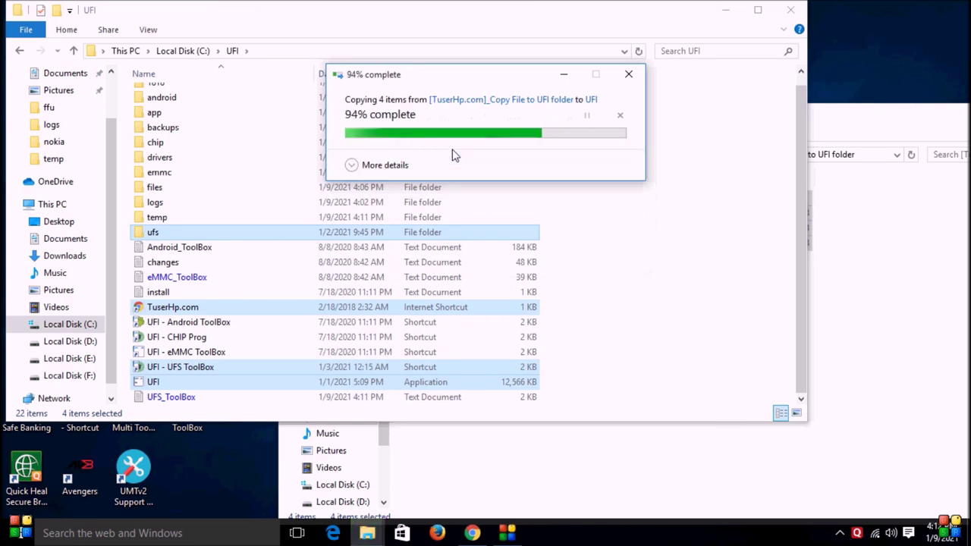
left_click(669, 248)
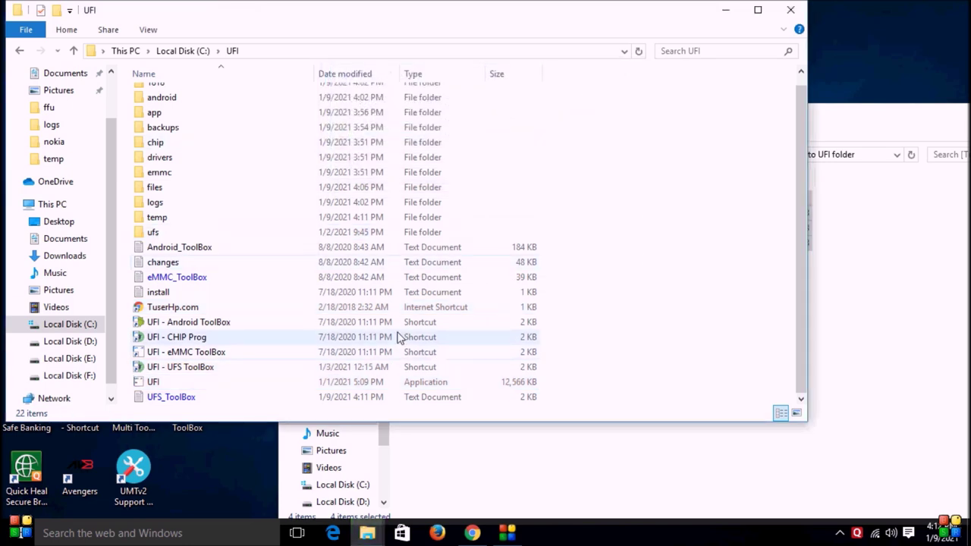
Create a desktop shortcut for the UFI - UFS ToolBox item in C:\UFI
left_click(209, 368)
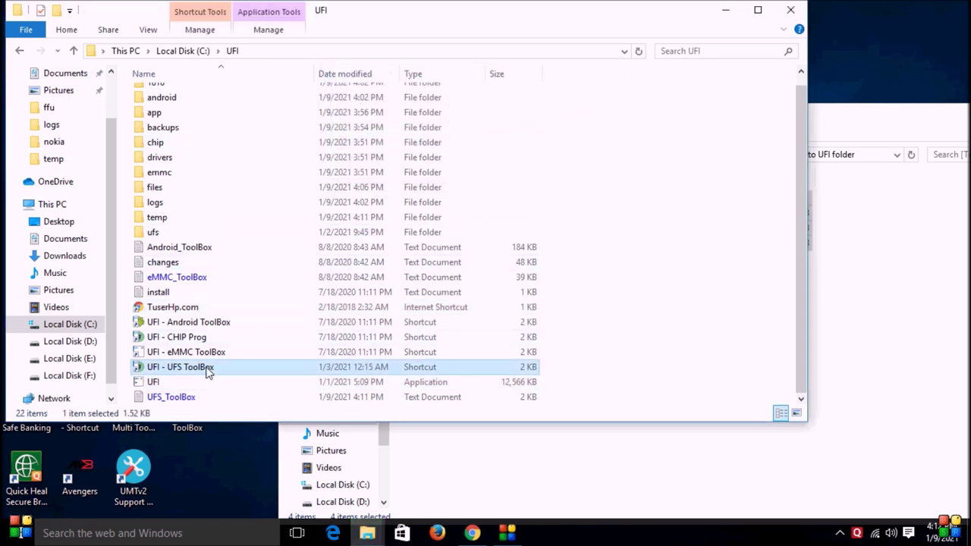
right_click(209, 370)
mouse_move(380, 236)
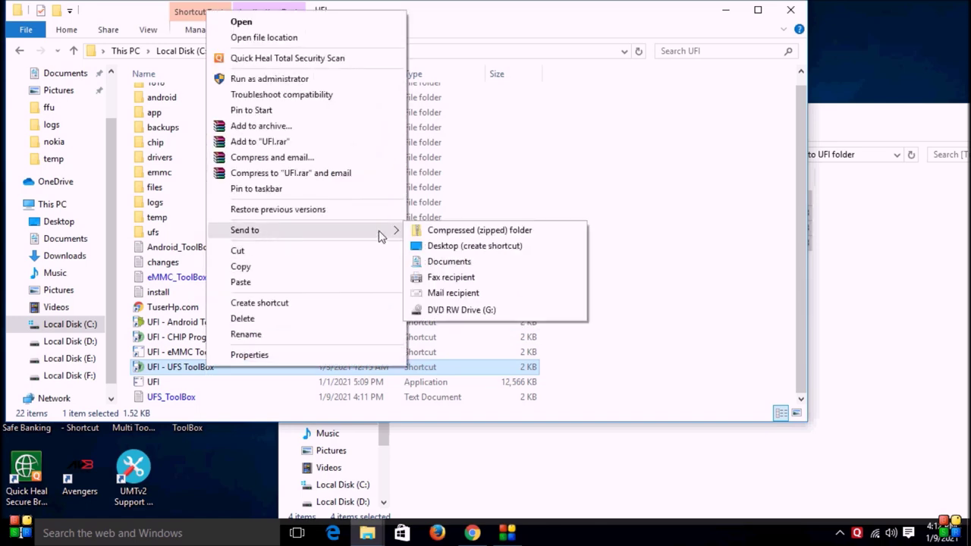
left_click(476, 247)
Clear the File Explorer windows off the desktop and refresh the desktop icons
left_click(725, 11)
left_click_drag(803, 120, 427, 124)
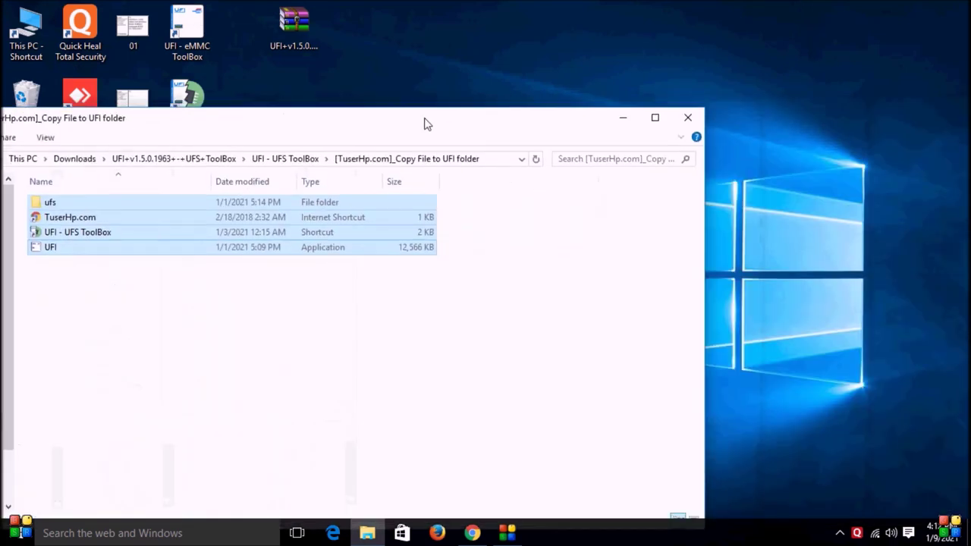
right_click(474, 173)
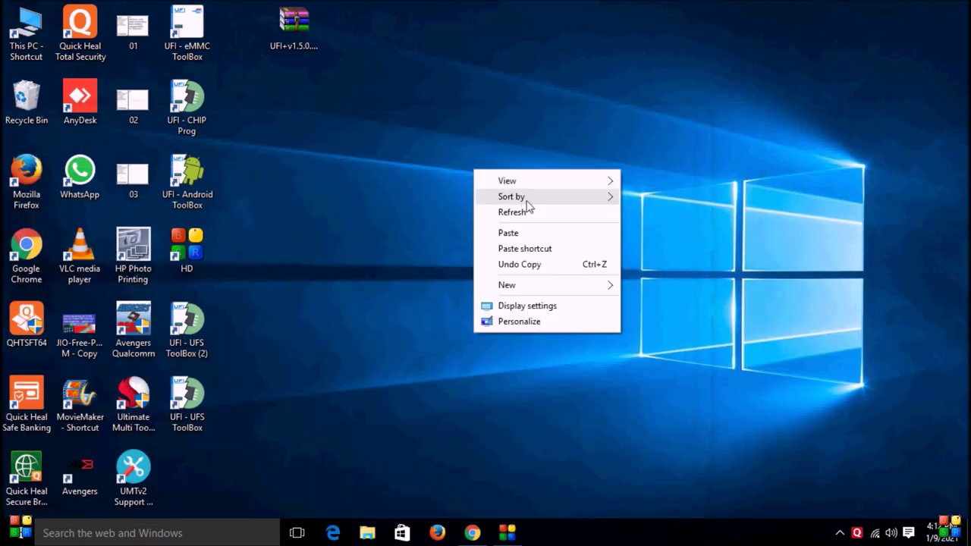
left_click(522, 213)
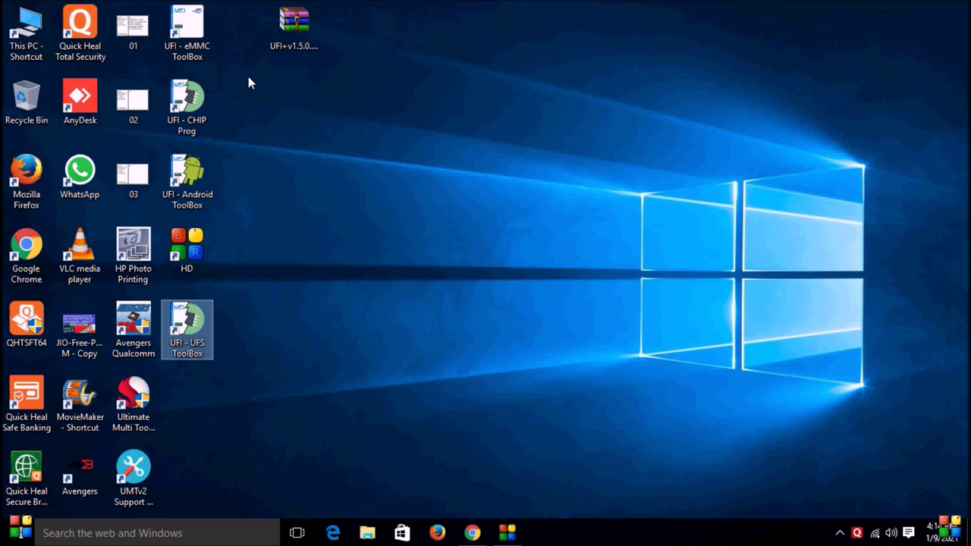
Launch UFI - eMMC ToolBox from its desktop shortcut
left_click(194, 45)
right_click(194, 47)
key("Escape")
right_click(490, 156)
left_click(550, 202)
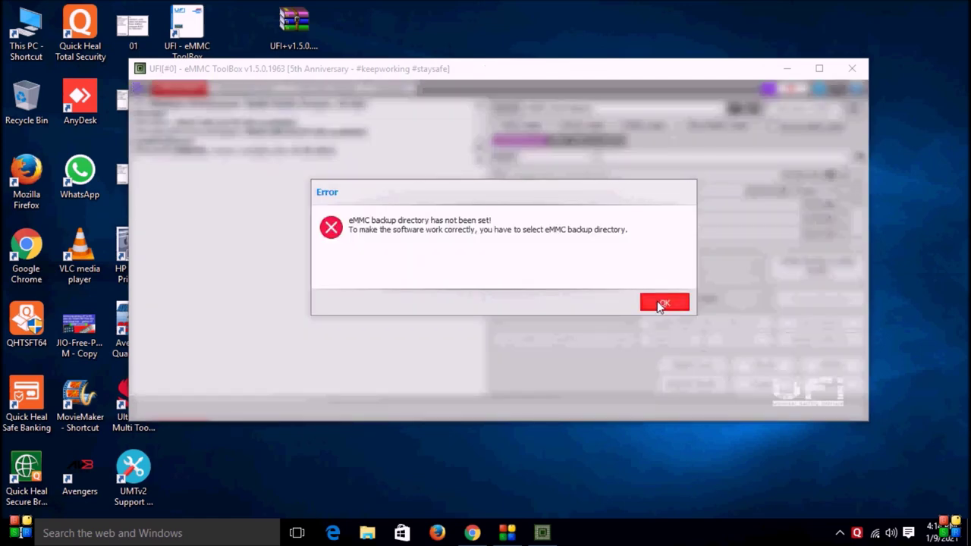
Dismiss the backup directory error, enable "Ask where to save each file before operations" for eMMC, and exit the eMMC ToolBox
left_click(662, 304)
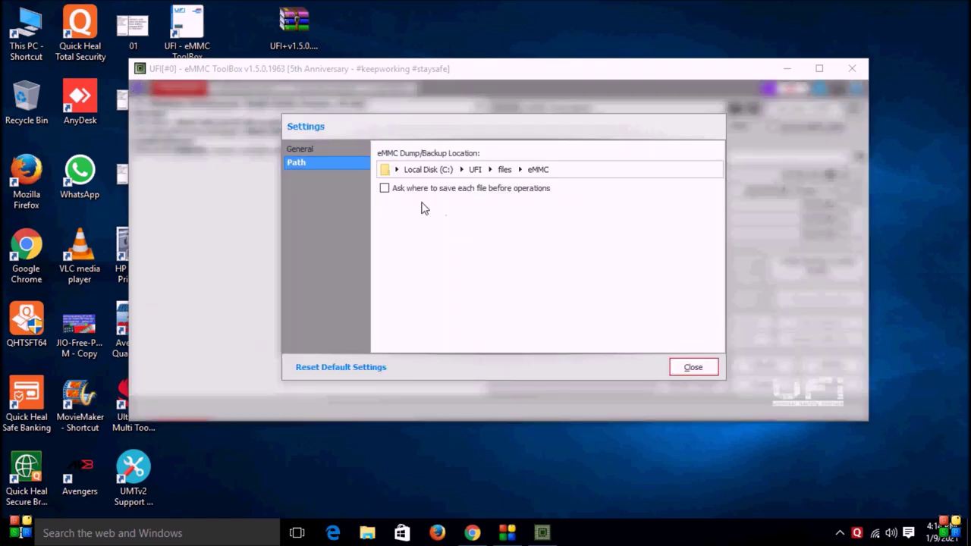
left_click(384, 188)
left_click(698, 371)
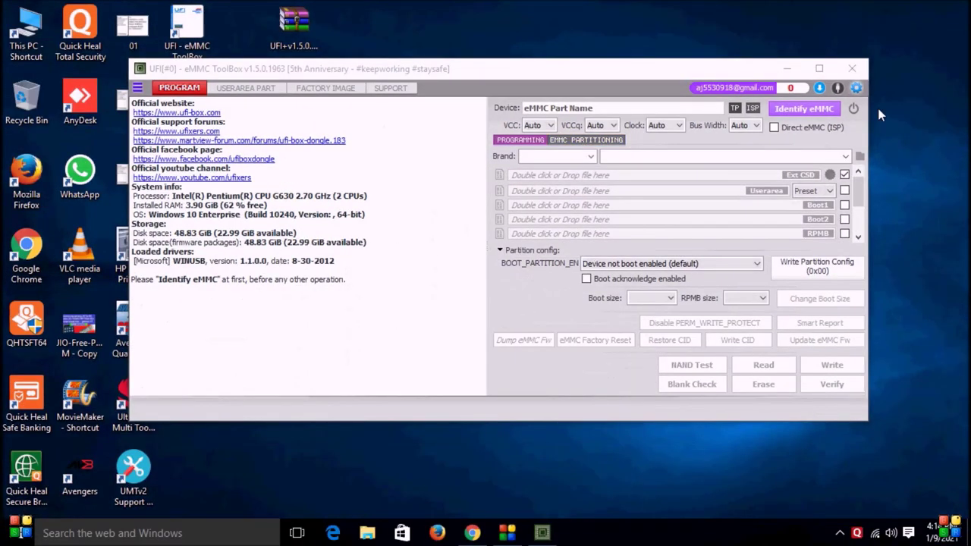
left_click(852, 69)
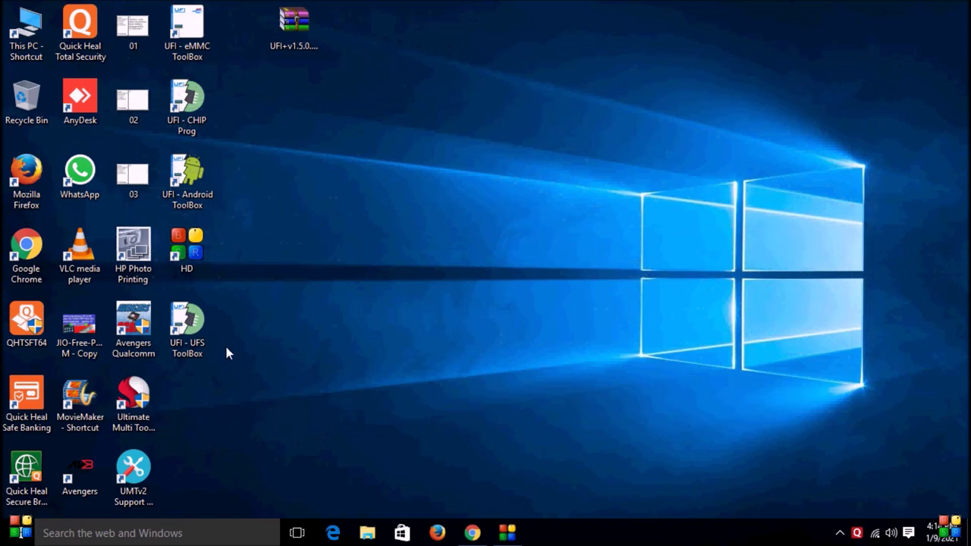
Launch UFI - UFS ToolBox from the desktop and accept the UFS backup location C:\UFI\files\UFS in its path settings
right_click(203, 341)
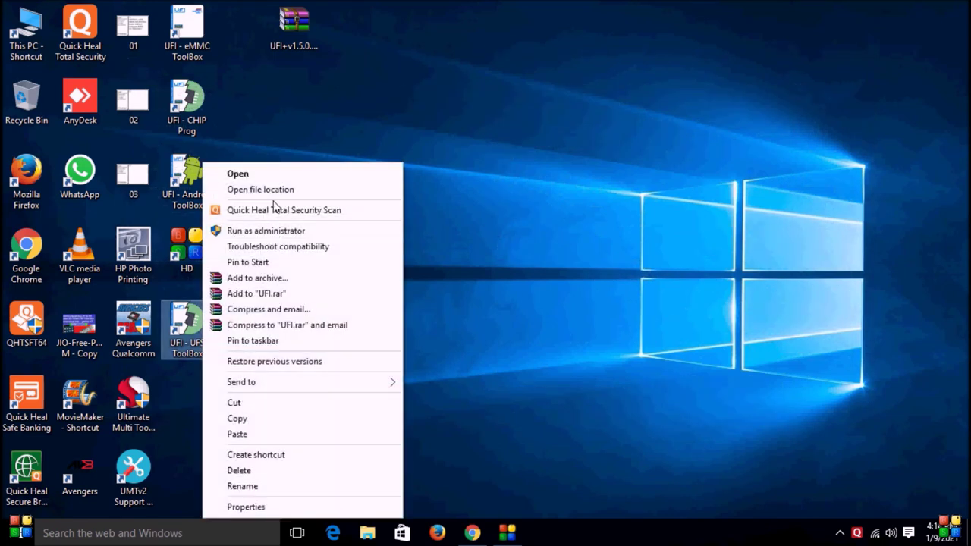
left_click(272, 176)
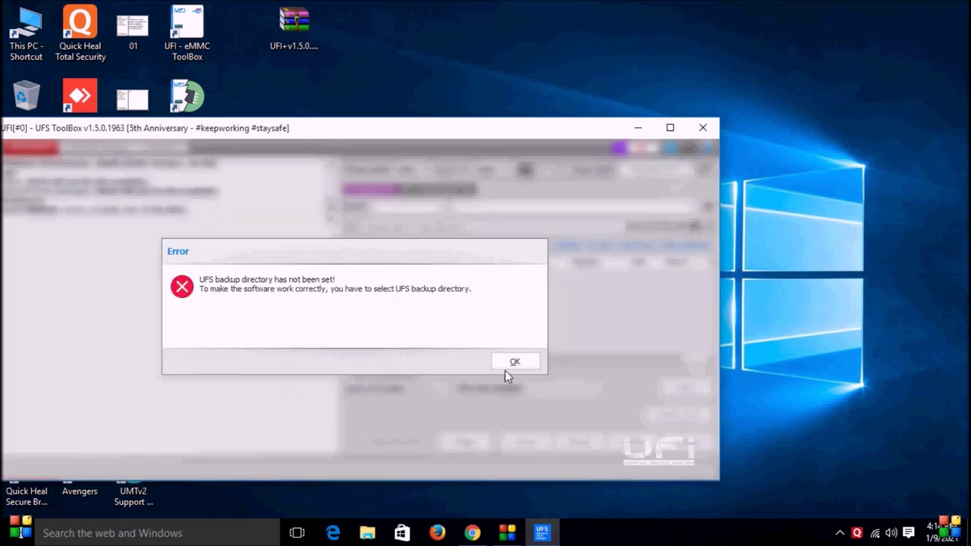
left_click(515, 361)
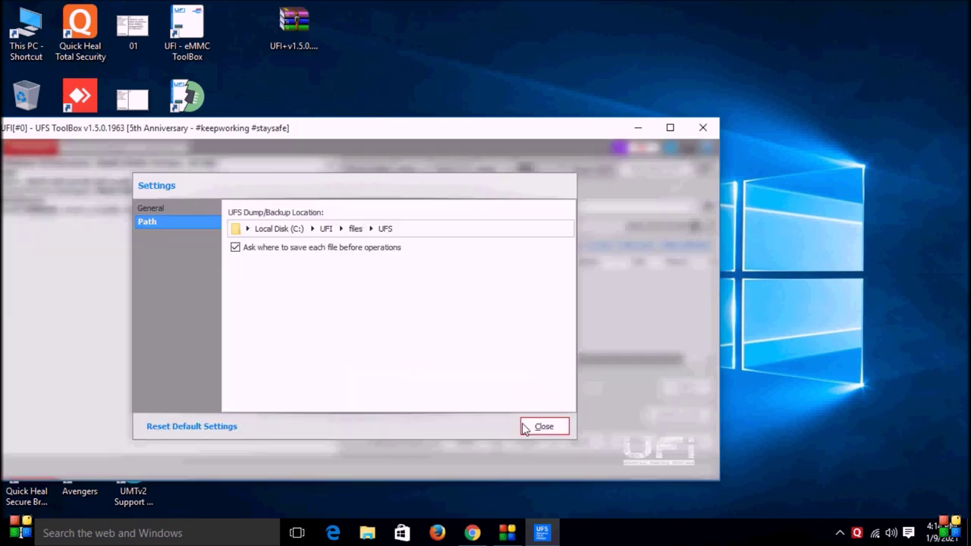
left_click(545, 427)
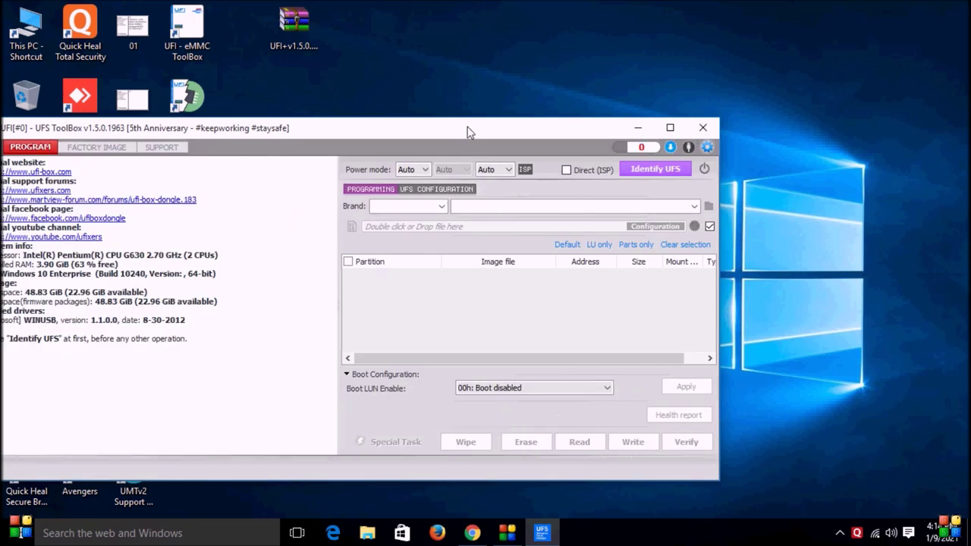
left_click_drag(460, 126, 594, 89)
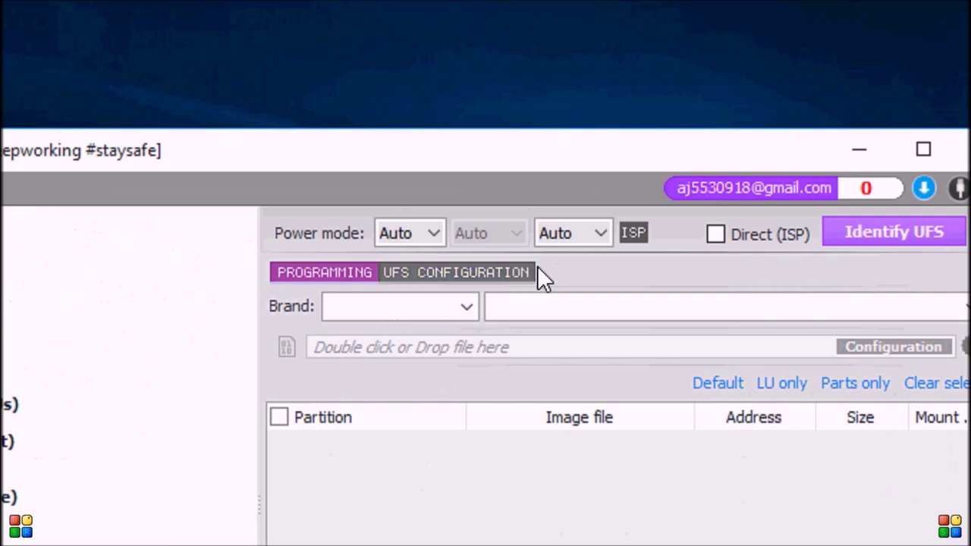
Examine the Programming and UFS Configuration pages of the UFS ToolBox
left_click(423, 267)
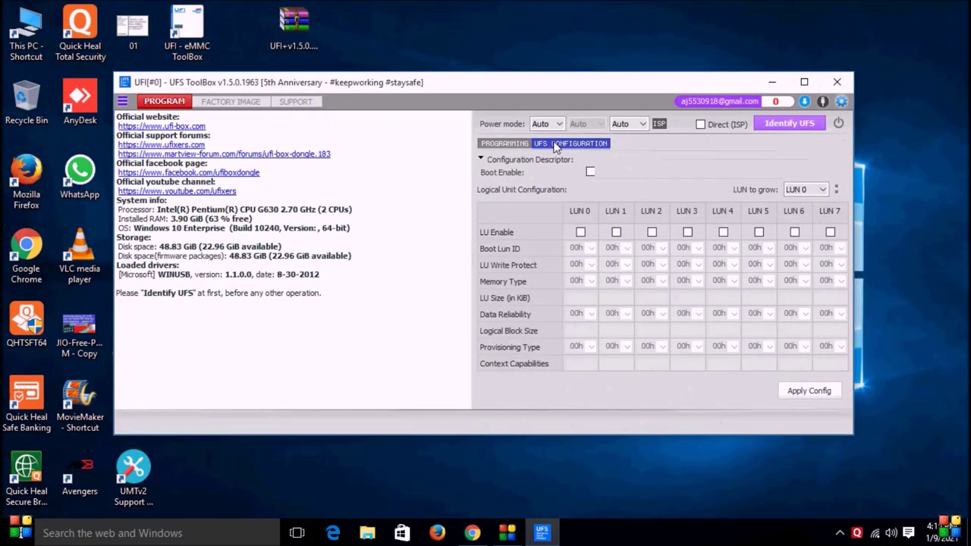
left_click(507, 144)
left_click(559, 145)
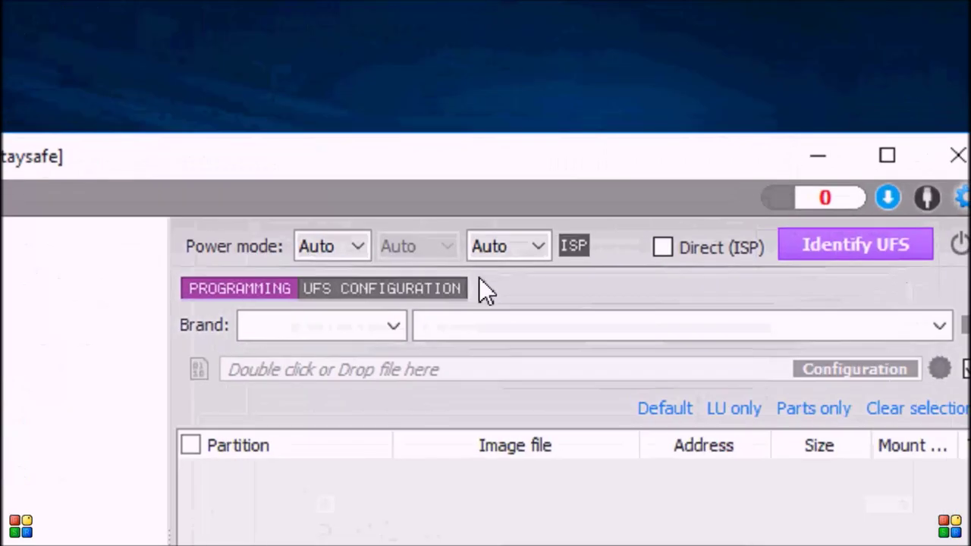
left_click(393, 287)
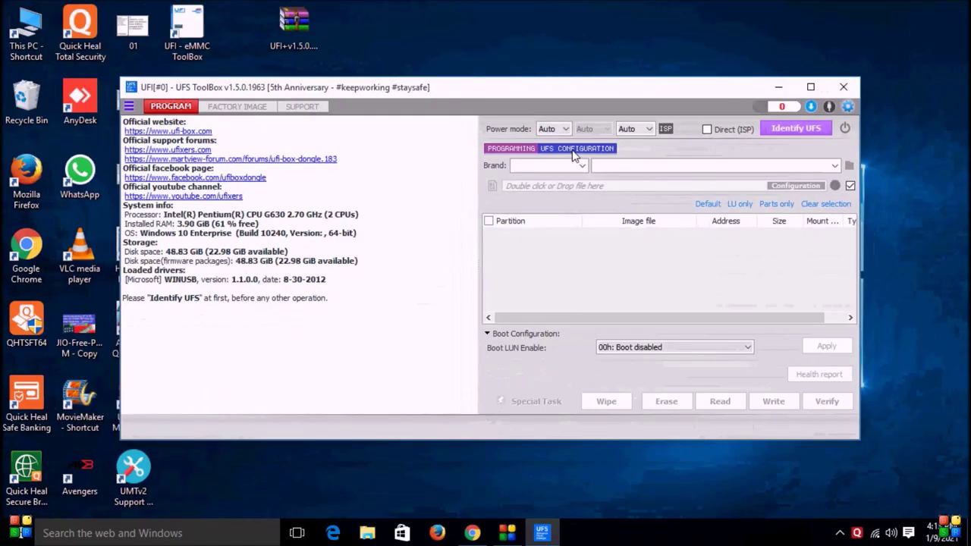
left_click(572, 150)
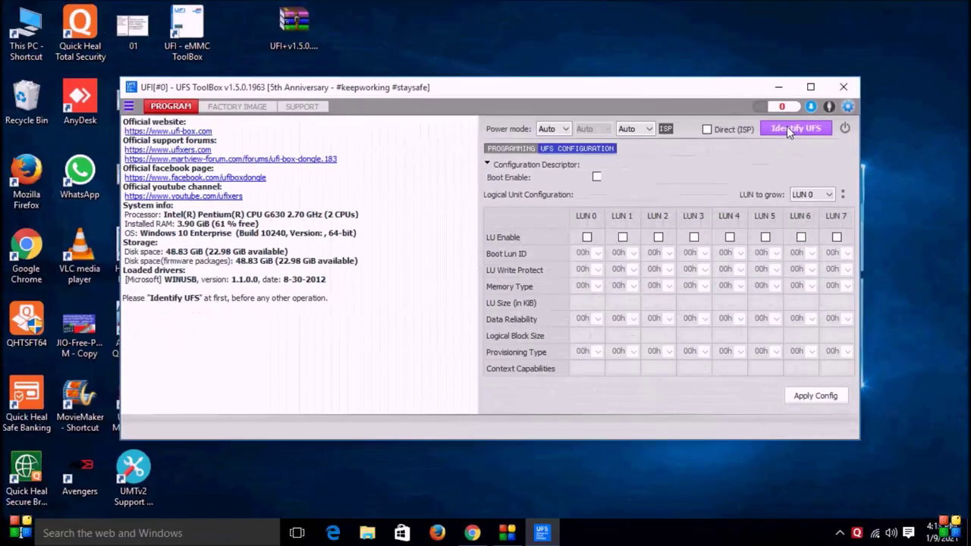
Run Identify UFS and highlight the resulting message in the log
left_click(624, 142)
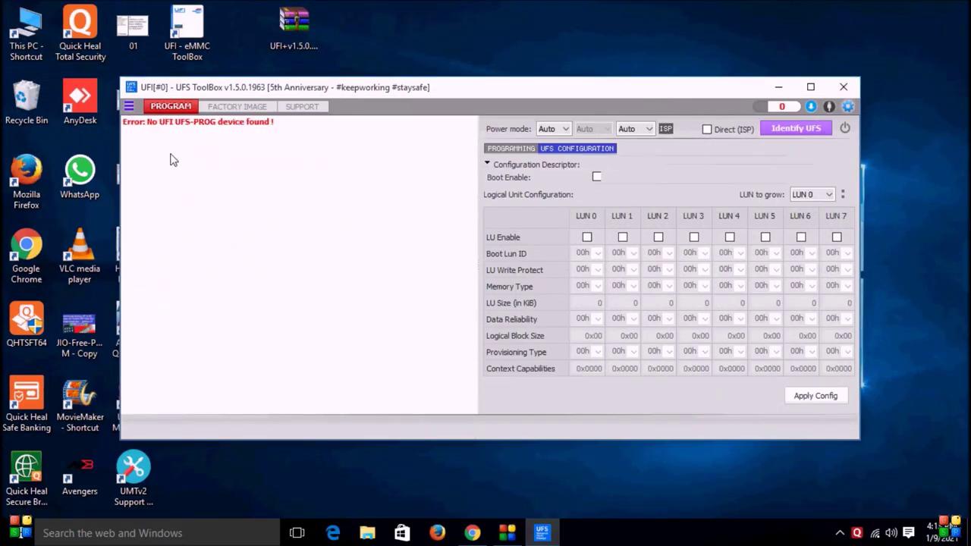
left_click_drag(275, 122, 123, 122)
left_click(197, 237)
Compare the Programming page with UFS Configuration again, ending on the UFS Configuration page
left_click(519, 149)
left_click(580, 151)
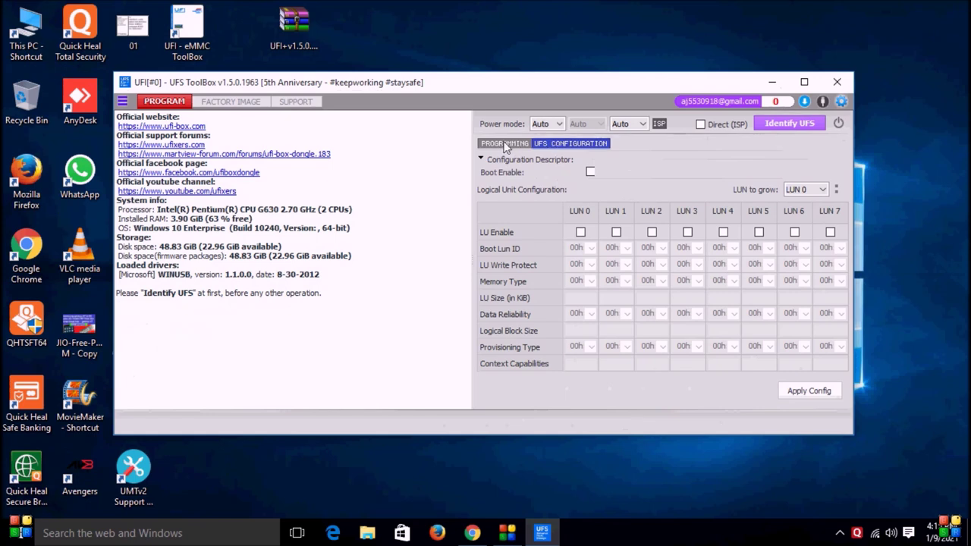
left_click(506, 145)
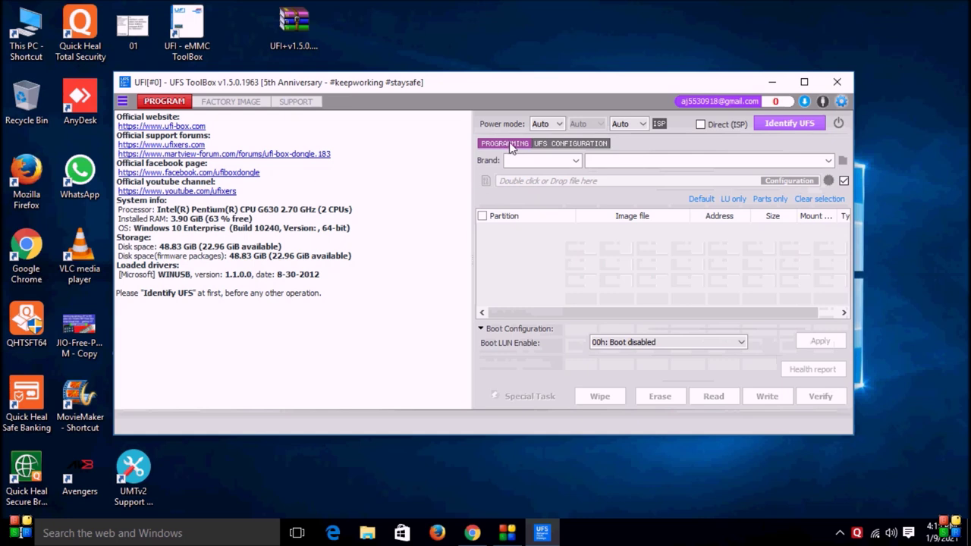
left_click(558, 144)
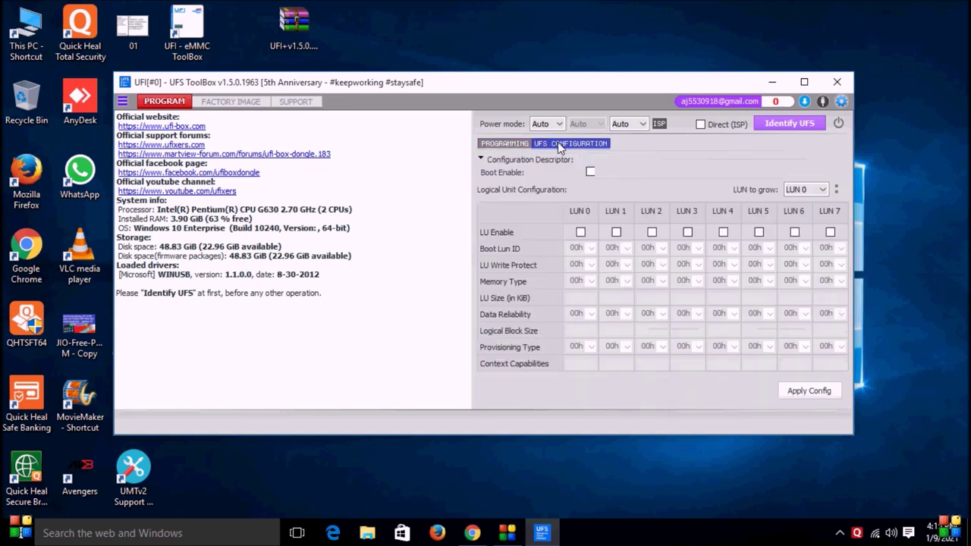